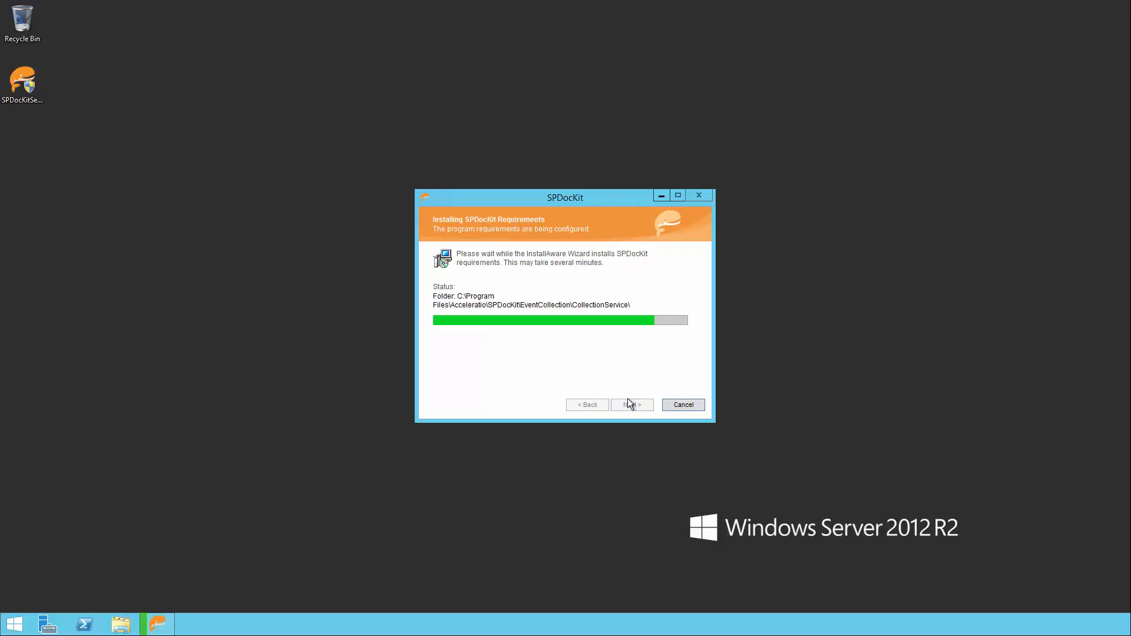
Accept the SPDocKit license agreement and choose the Install usage type with the Advanced setup type.
left_click(628, 401)
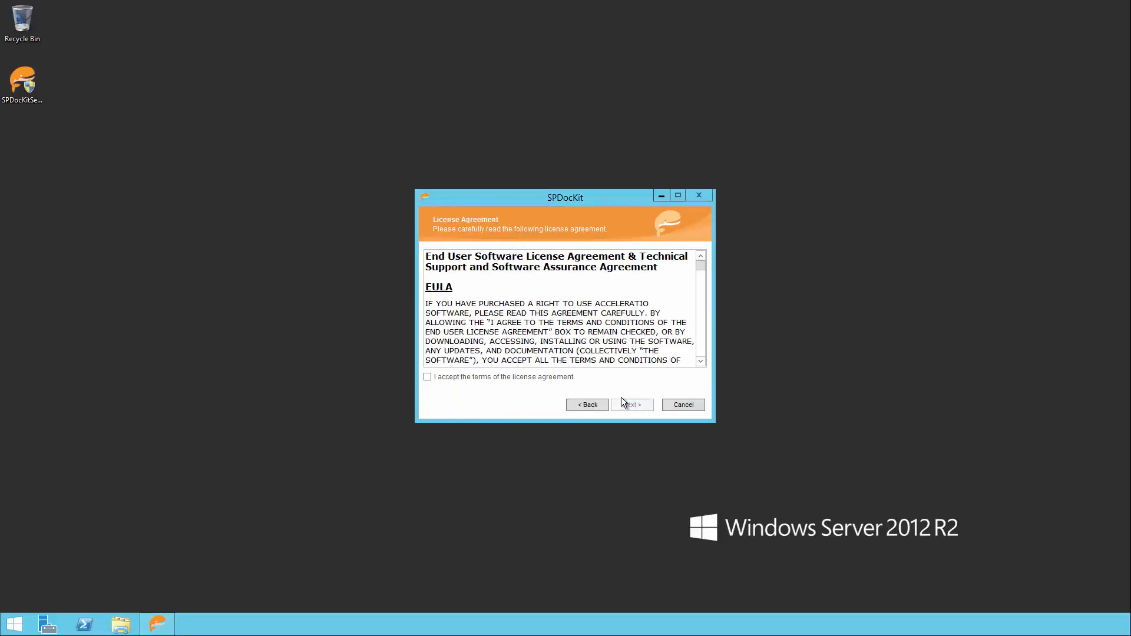
left_click(519, 377)
left_click(628, 404)
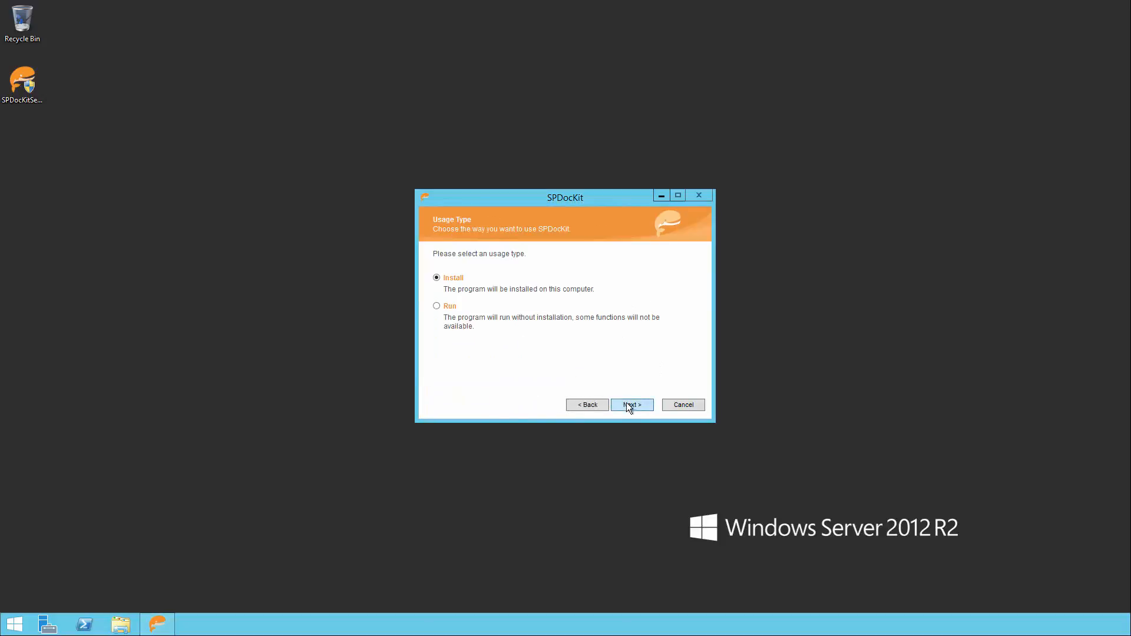
left_click(643, 408)
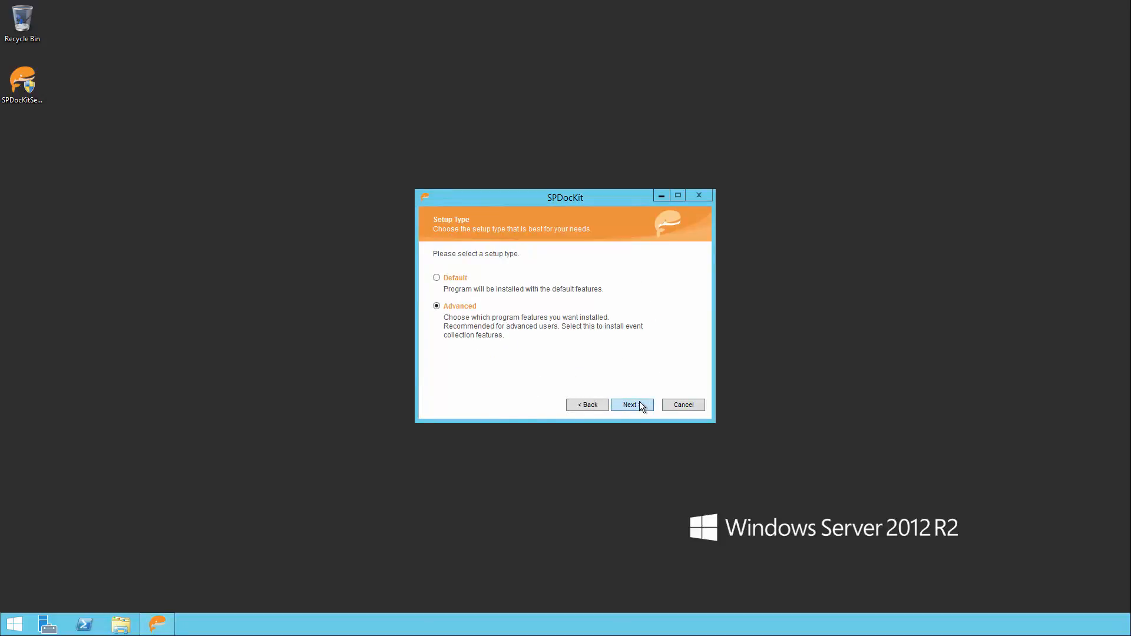
left_click(643, 407)
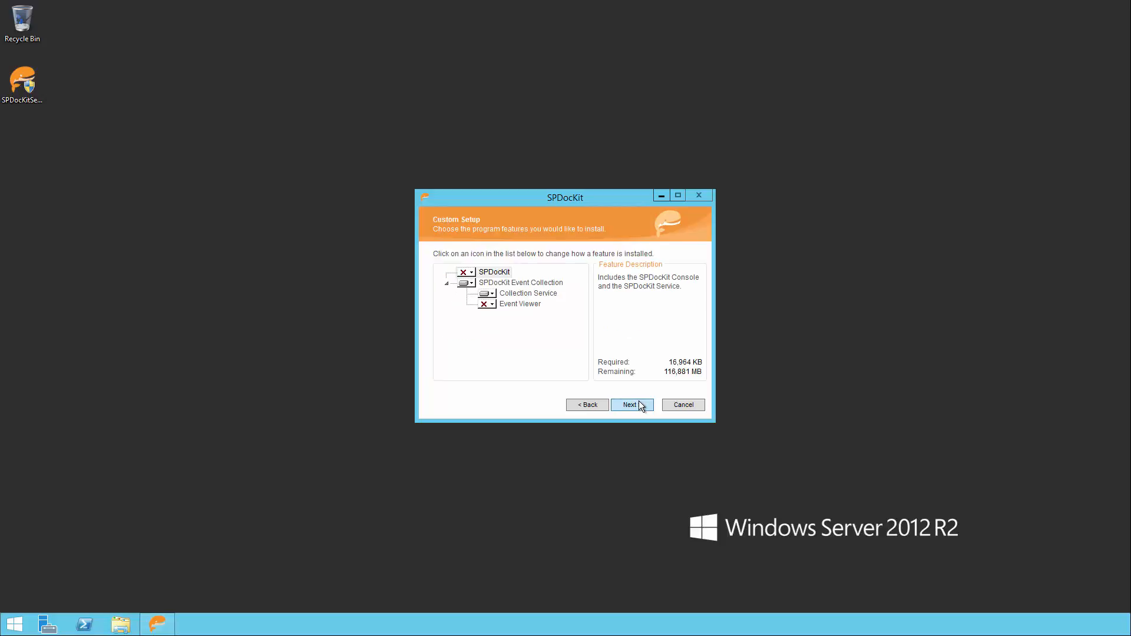
Install only the Collection Service feature for all users in the SPDocKit program folder, finishing with the Event Collection Configuration Utility launched.
left_click(521, 297)
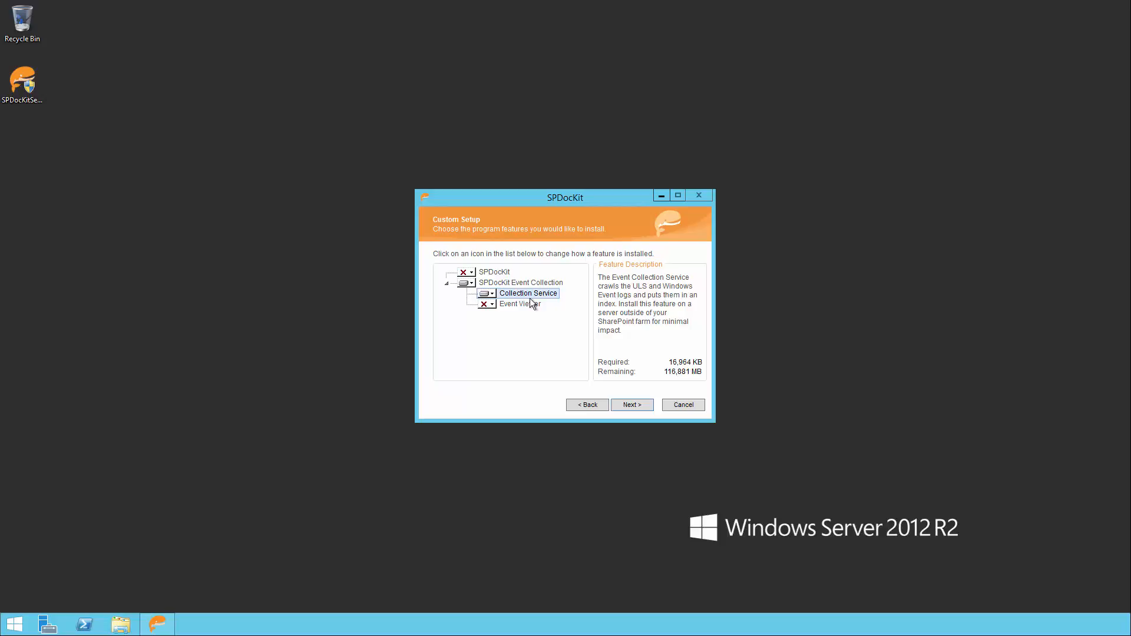
left_click(644, 406)
left_click(644, 405)
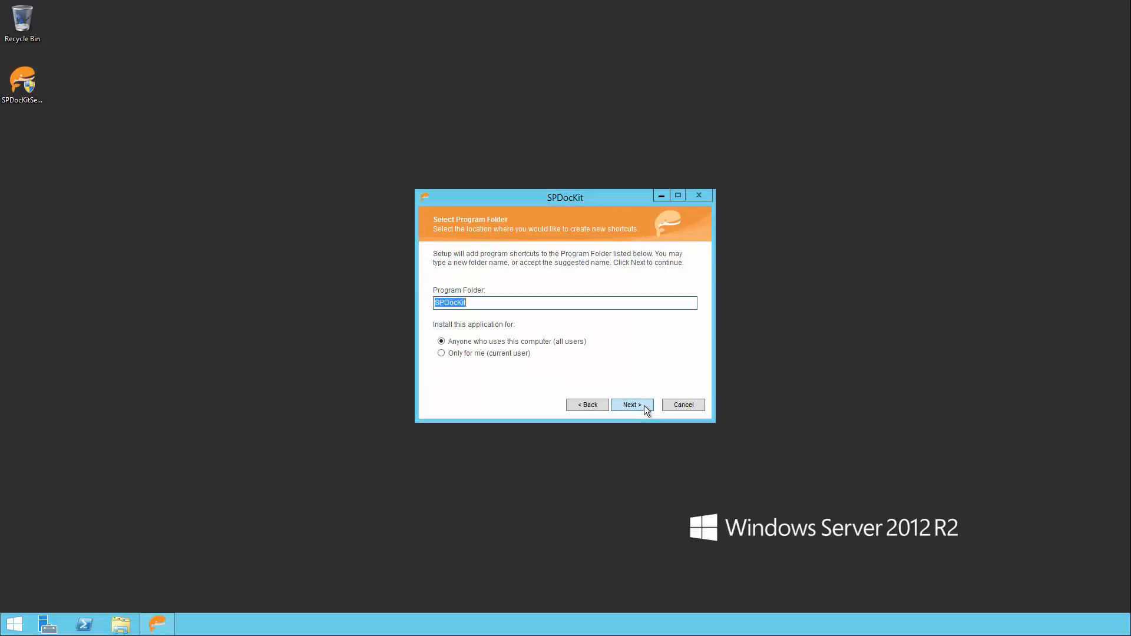
left_click(645, 405)
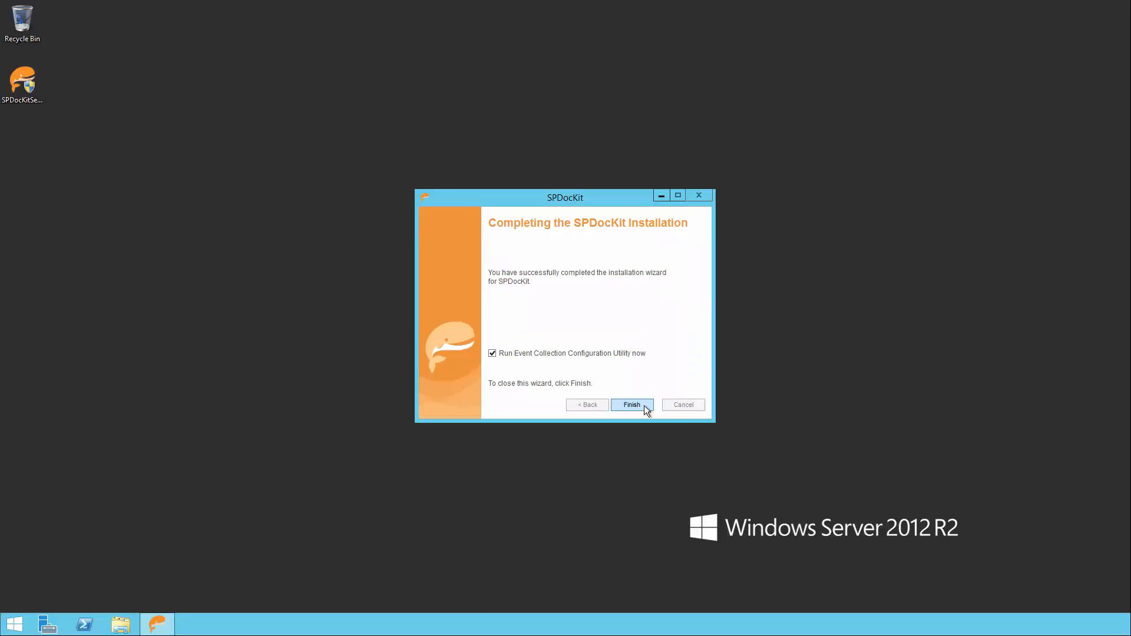
left_click(644, 405)
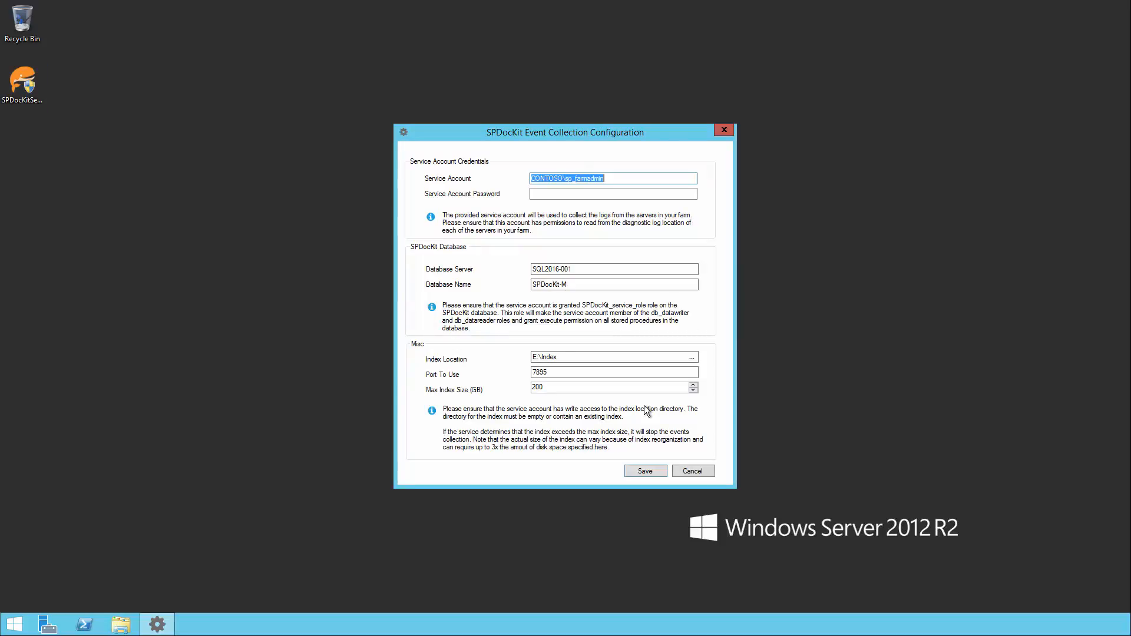
Enter the service account password and save the event collection configuration, keeping the prefilled database, index location, port and index size settings.
key("Tab")
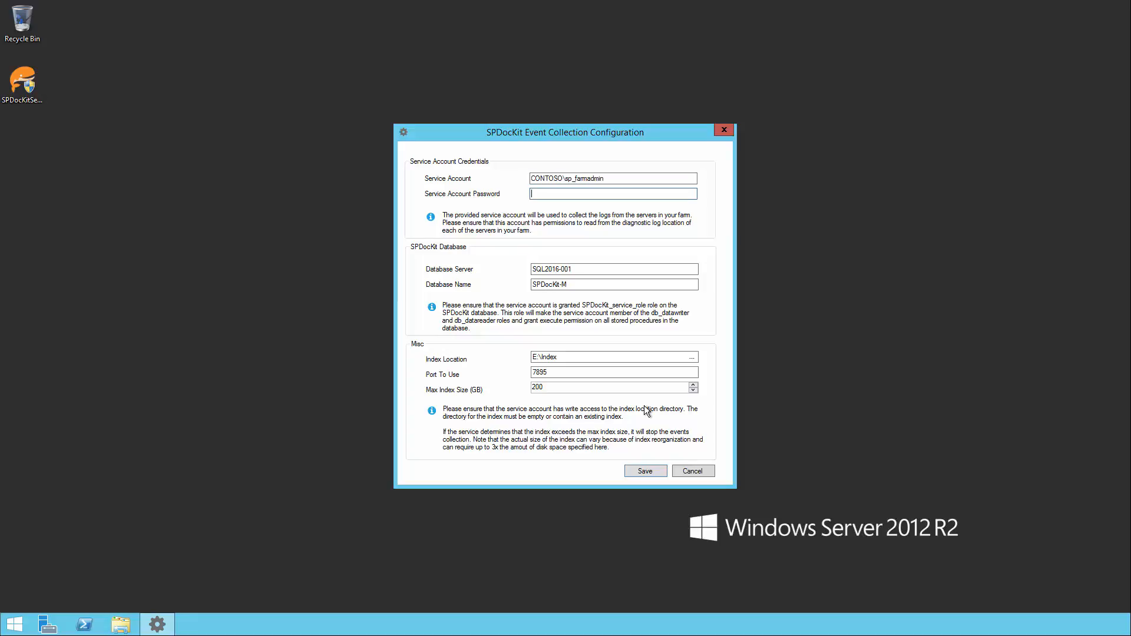
type("••••••••••")
key("Tab")
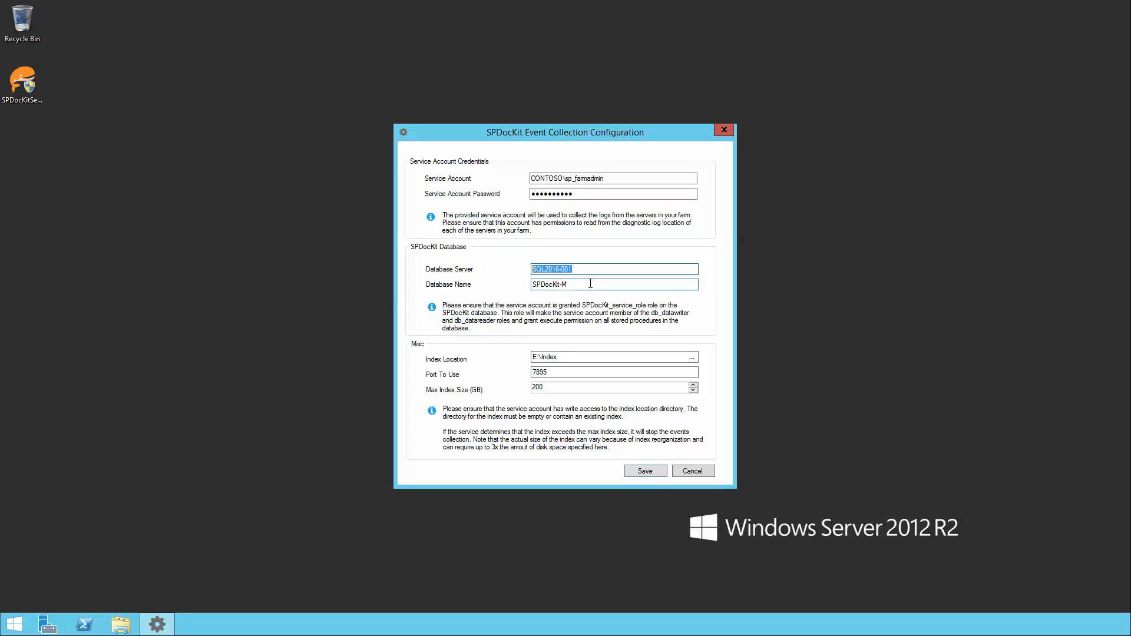
key("Tab")
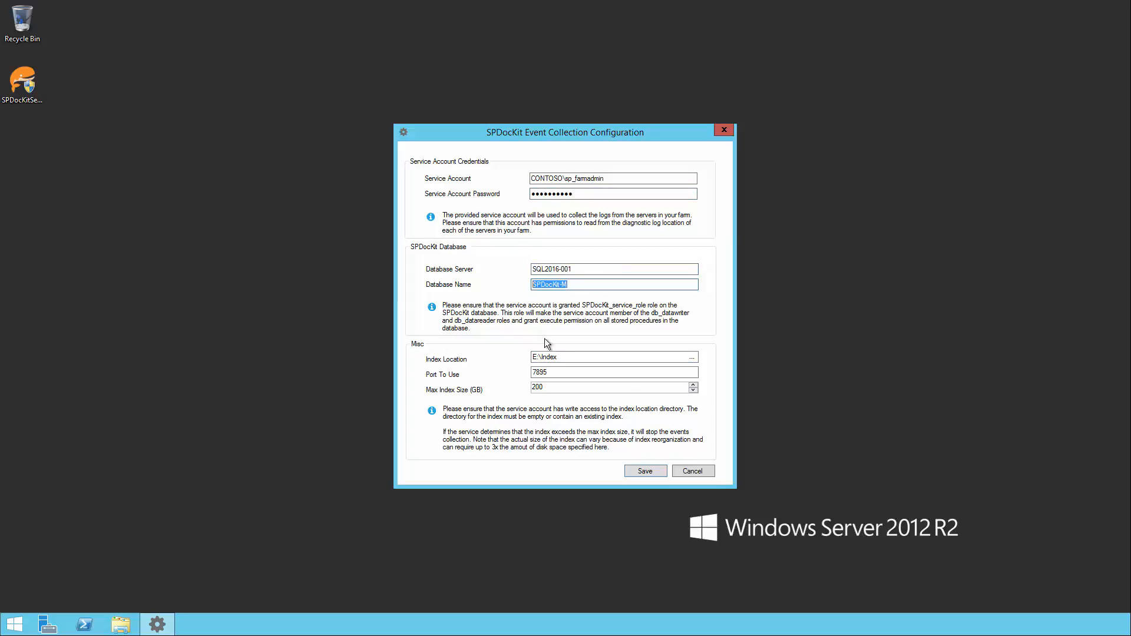
key("Tab")
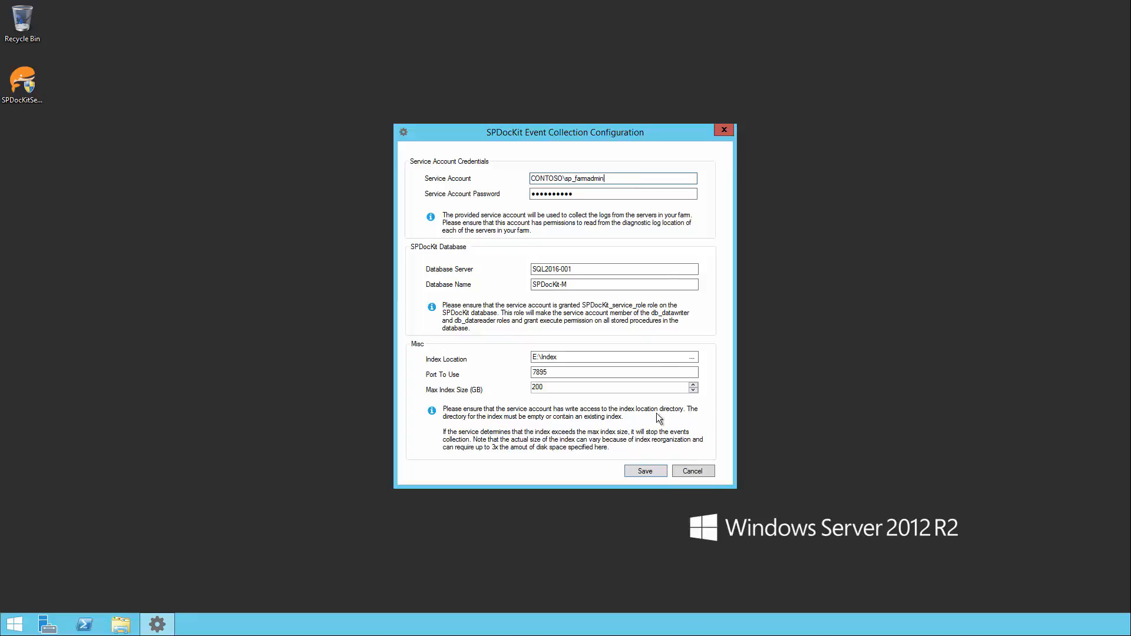
left_click(646, 471)
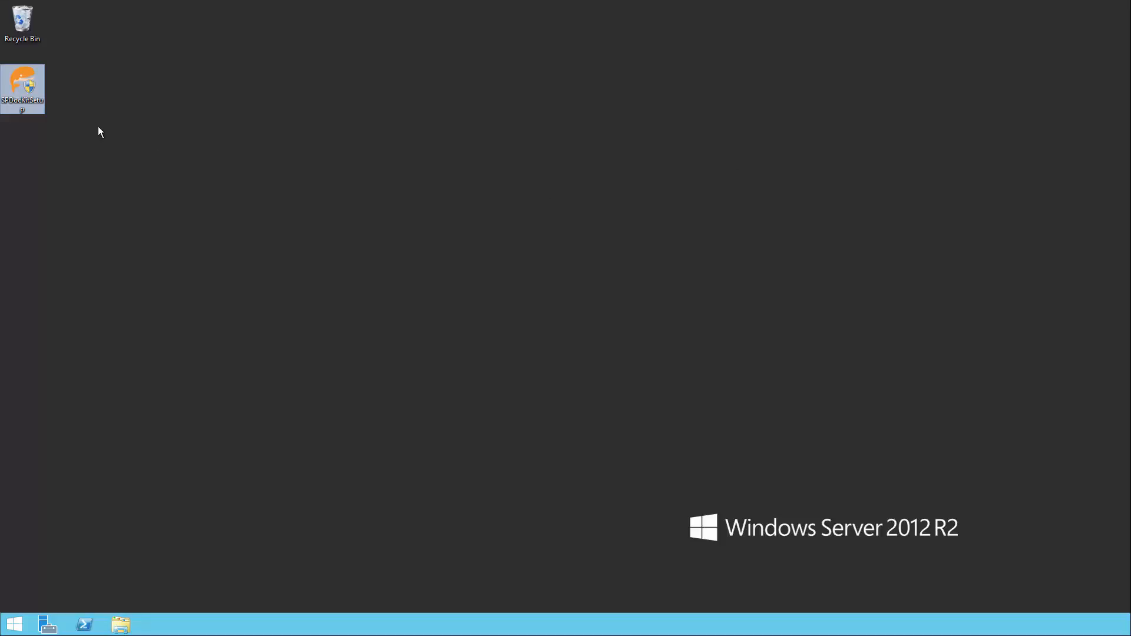
Launch the SPDocKit setup from the desktop, allow it to make changes, and accept the license agreement.
double_click(39, 97)
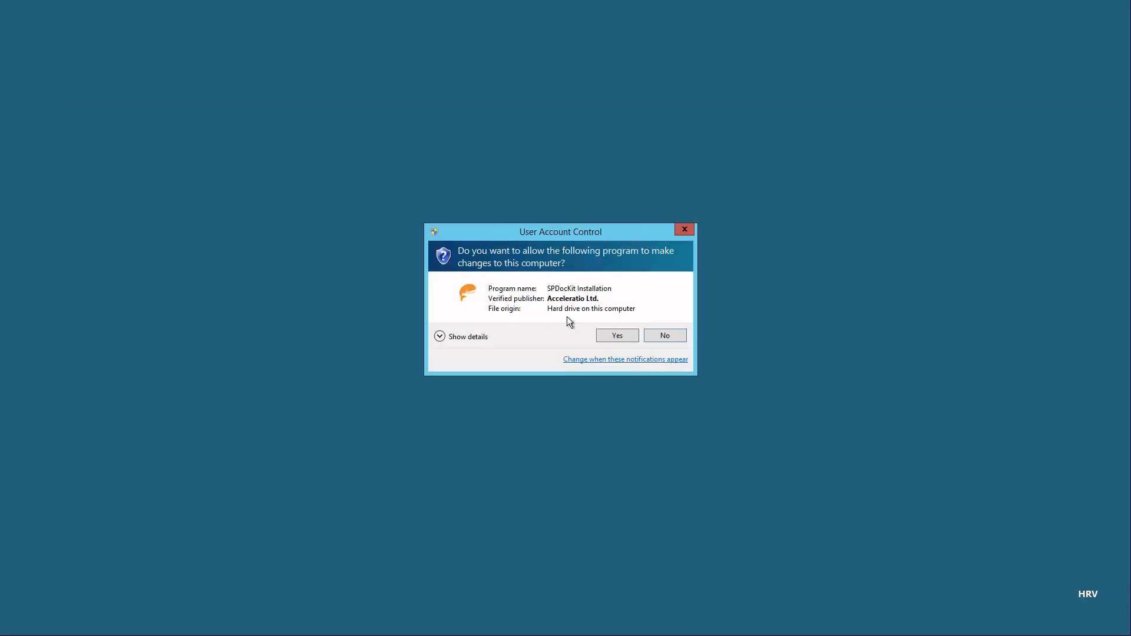
left_click(616, 335)
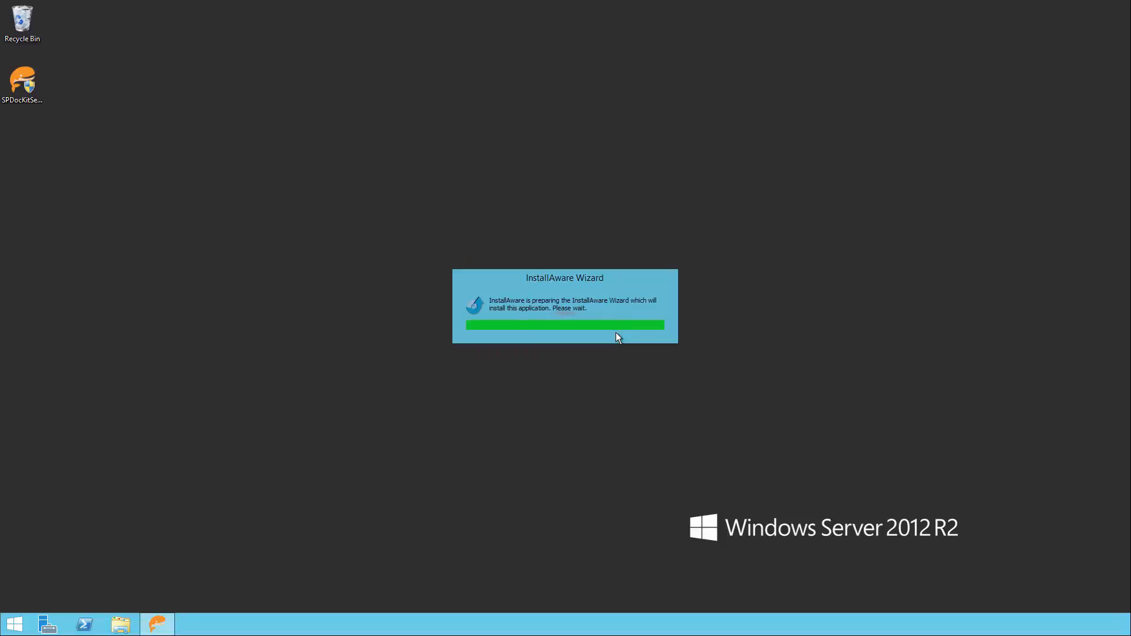
left_click(625, 404)
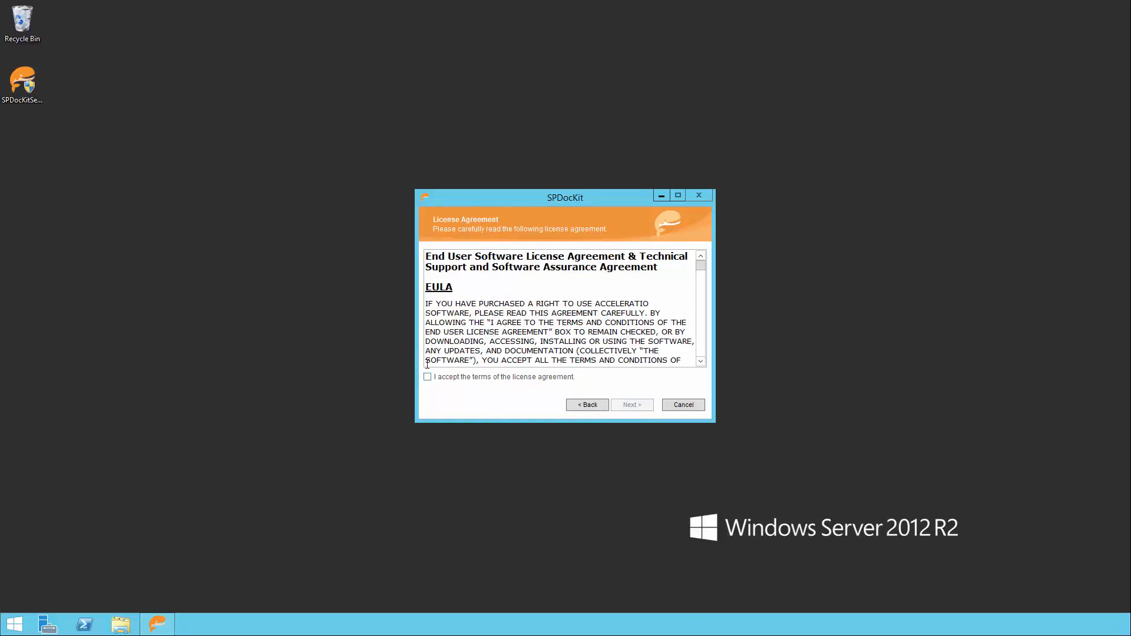
left_click(434, 375)
left_click(624, 404)
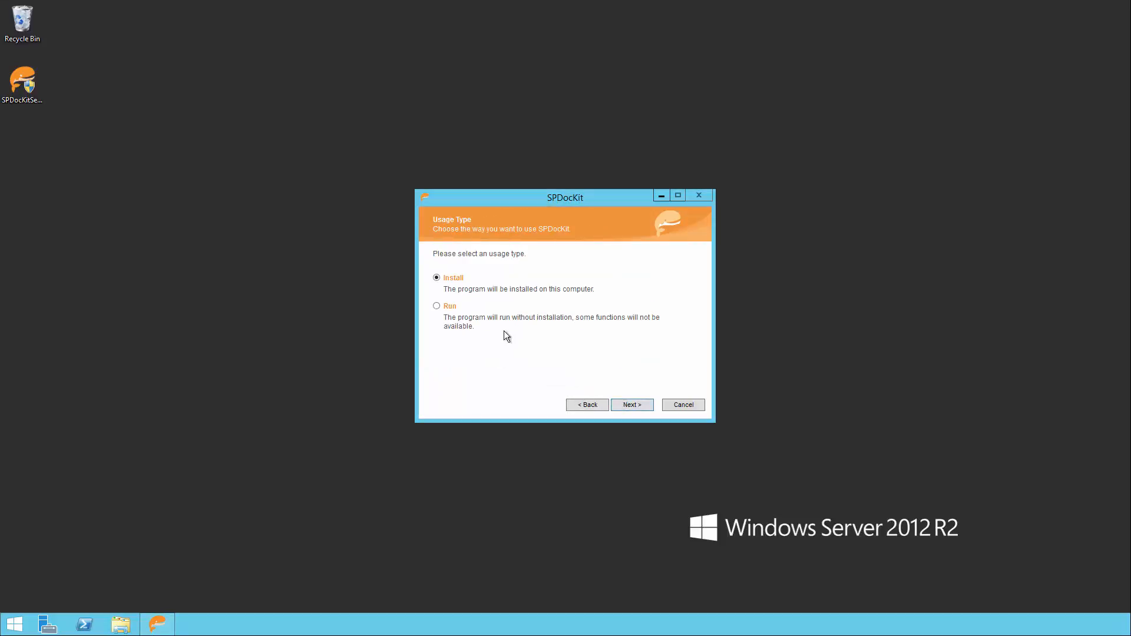
Choose the Install usage type with Advanced setup, excluding the SPDocKit feature and including only the Event Viewer.
left_click(635, 406)
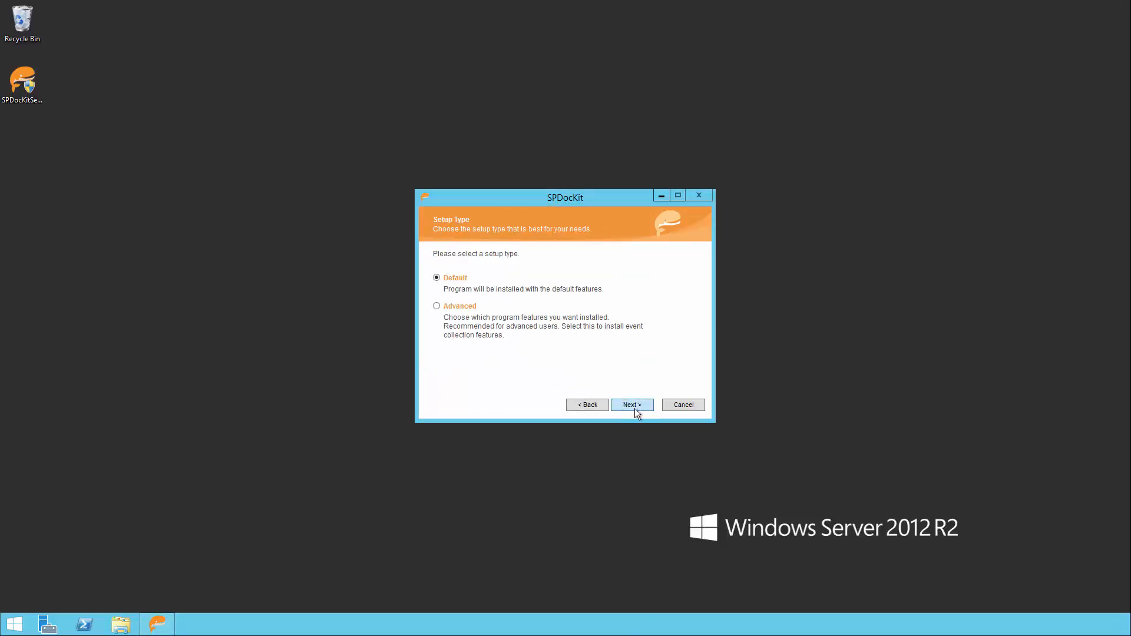
left_click(434, 305)
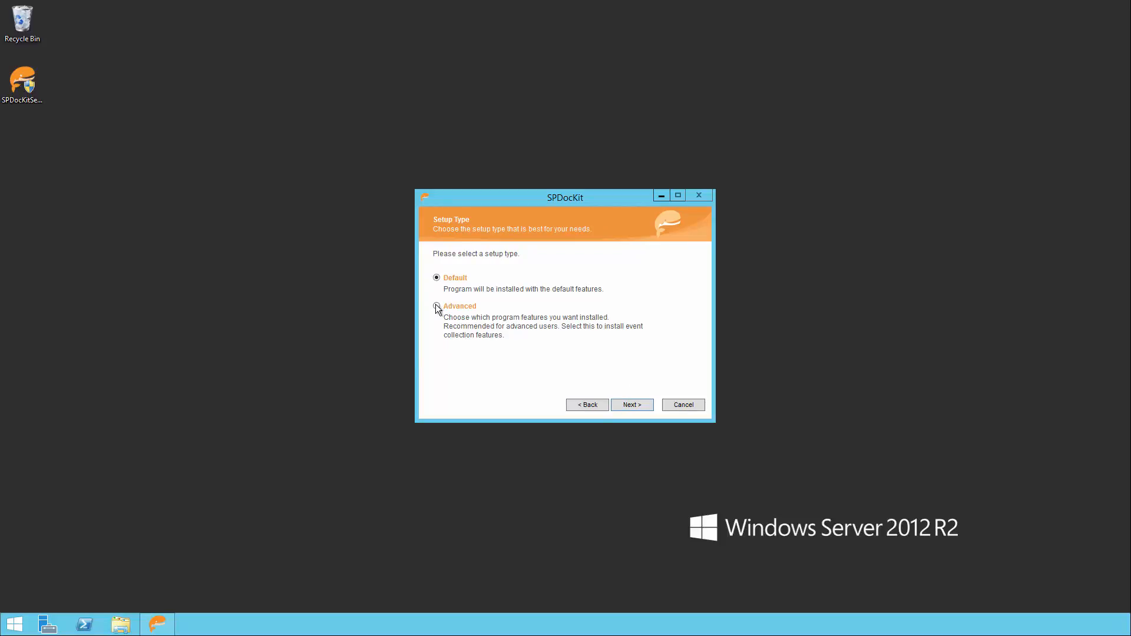
left_click(624, 402)
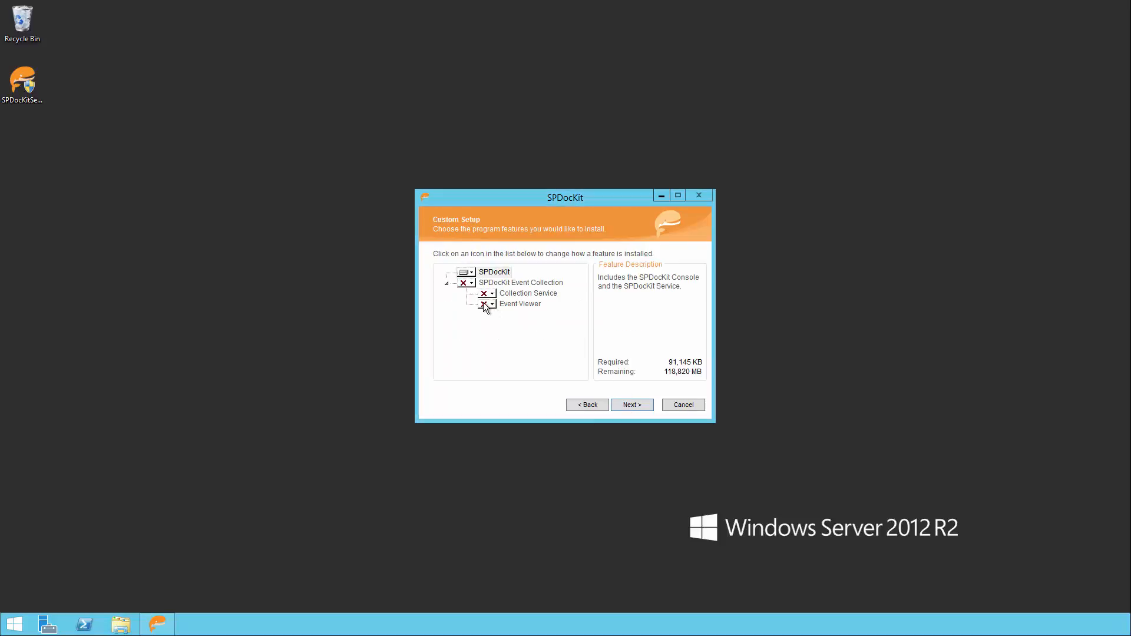
left_click(465, 272)
left_click(485, 306)
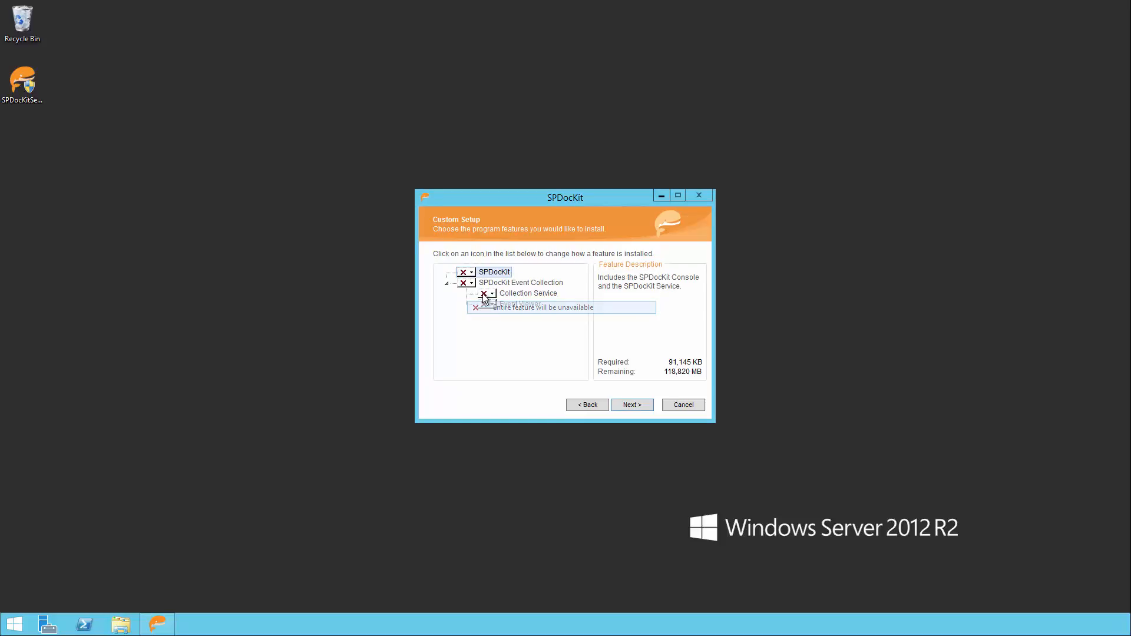
left_click(487, 304)
left_click(507, 313)
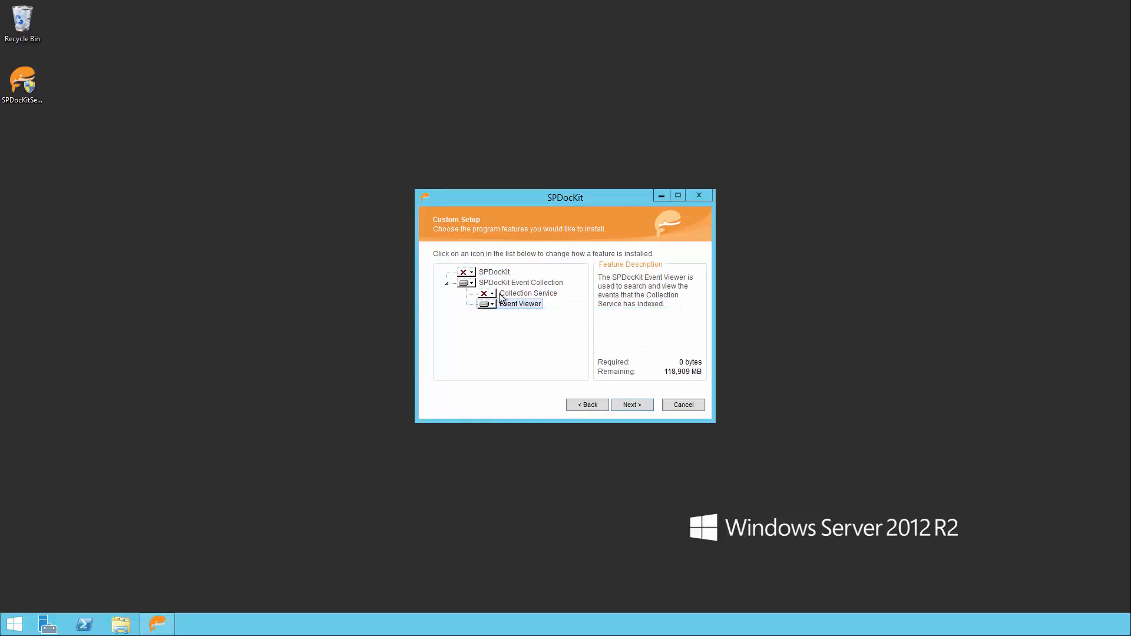
Install for all users in the SPDocKit program folder and finish the wizard with the SPDocKit Event Viewer launched.
left_click(632, 405)
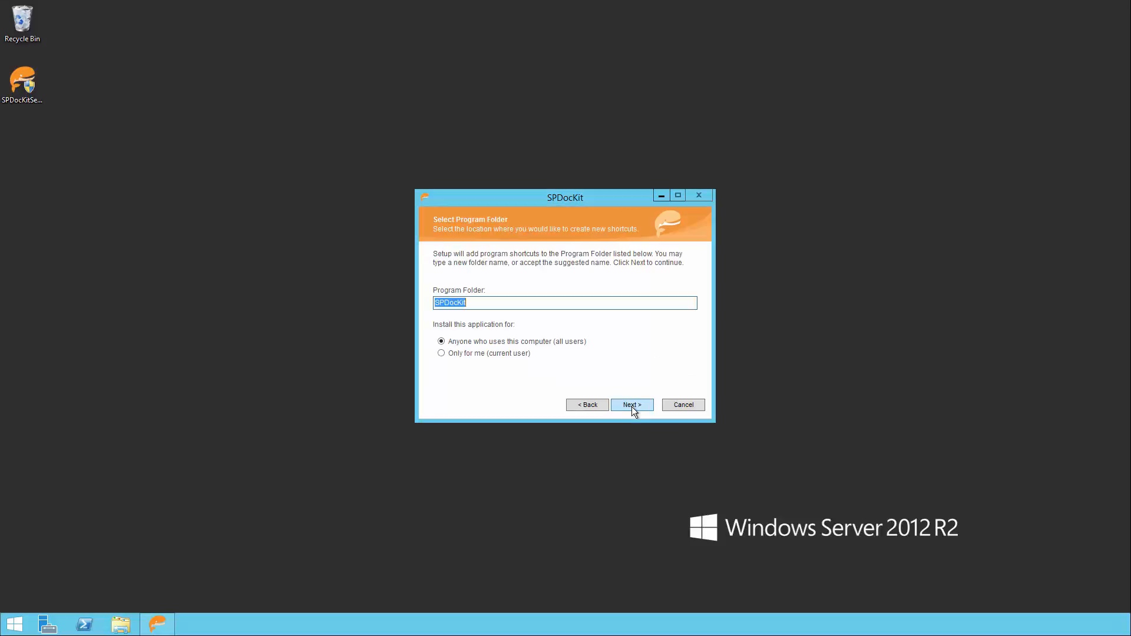
left_click(631, 405)
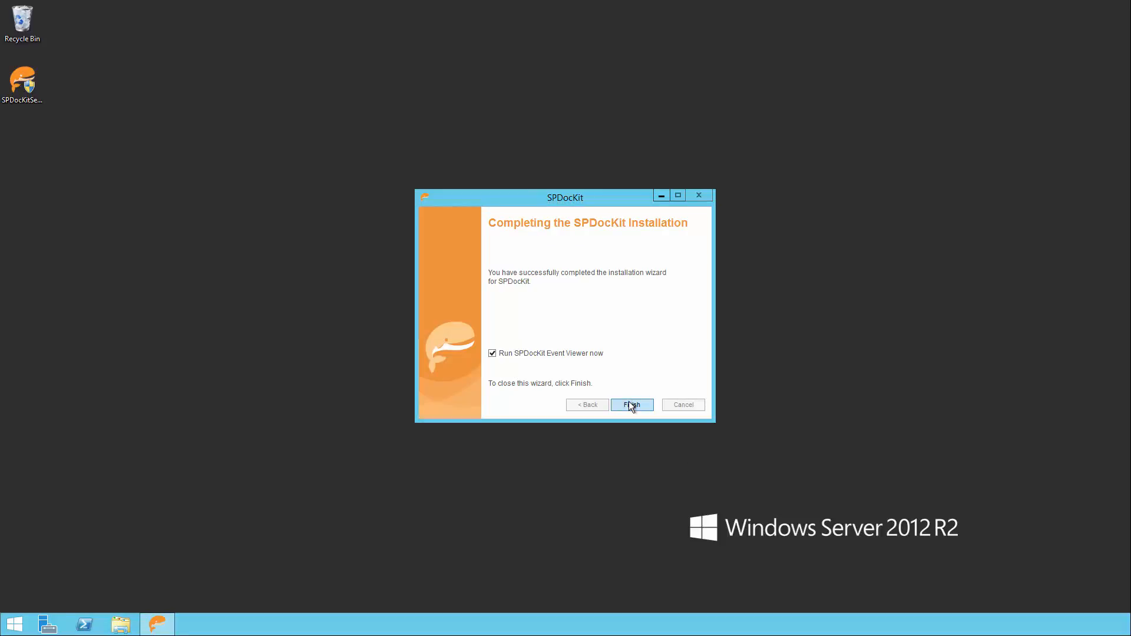
left_click(629, 403)
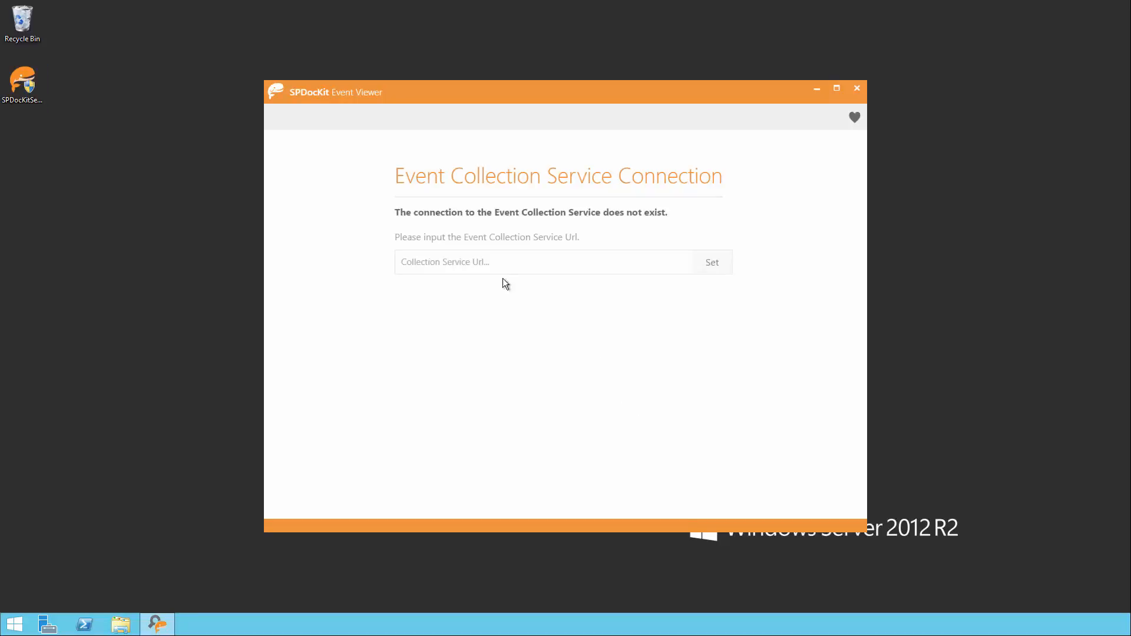
left_click(491, 267)
type("http://SPDOCKIT-ECS:7895/")
left_click(721, 265)
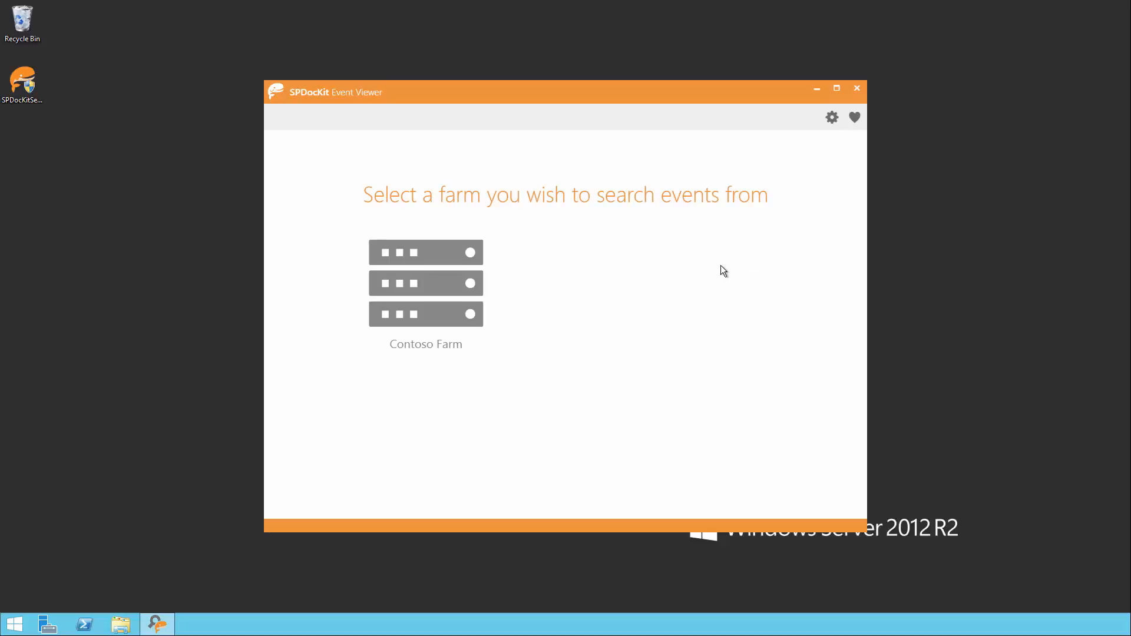
left_click(428, 279)
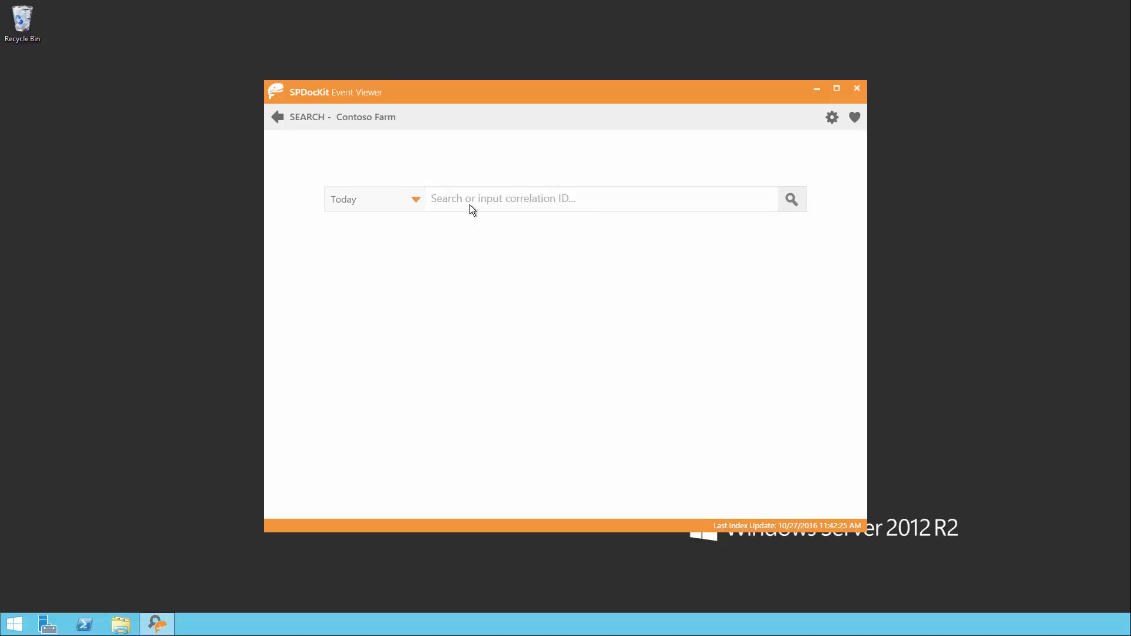
Search today's events for the ID 1c7c1f68-0b11-46ab-9dab-79905c1b7f58 and maximize the Event Viewer window.
type("1c7c1f68-0b11-46ab-9dab-79905c1b7f58")
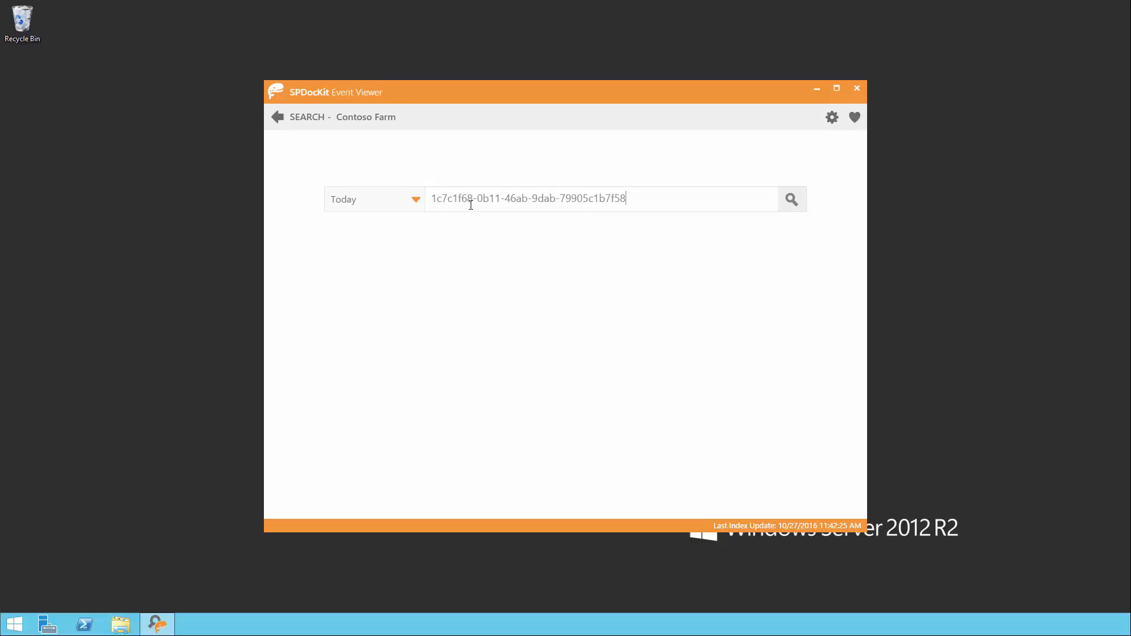
key("Return")
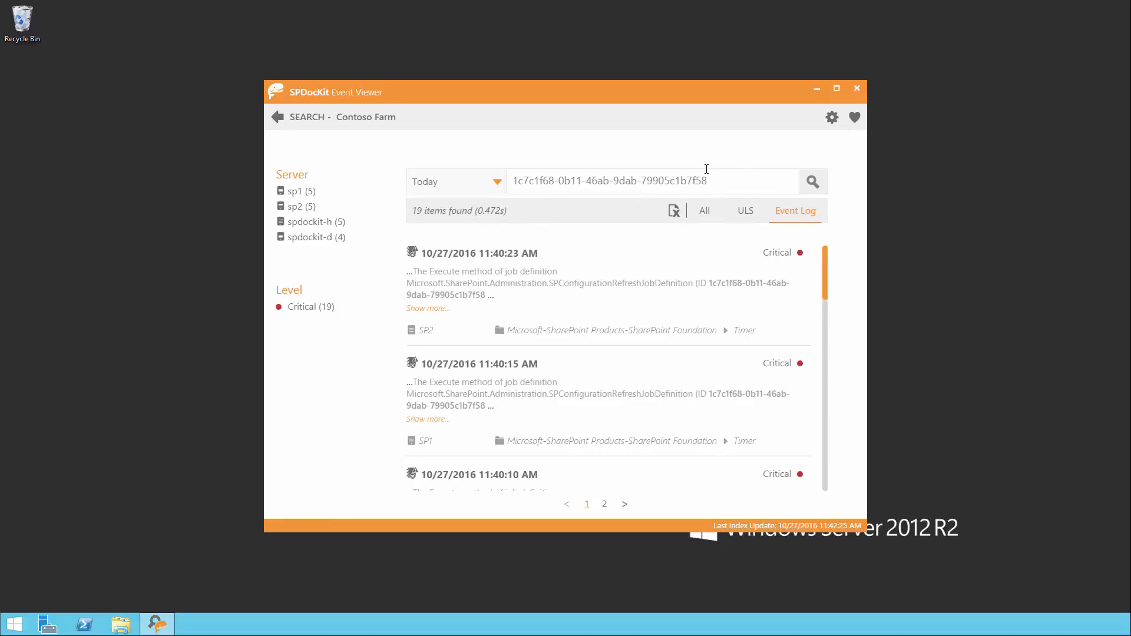
left_click(837, 89)
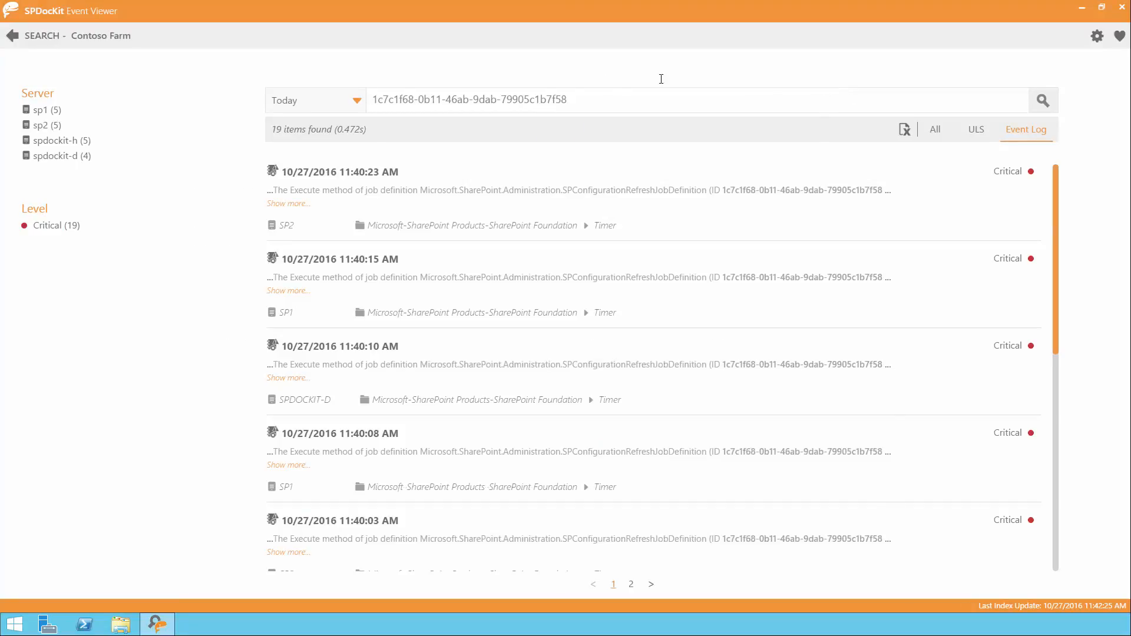
Filter the search results to server sp1 and expand the full message of the most recent event.
left_click(41, 112)
left_click(1041, 102)
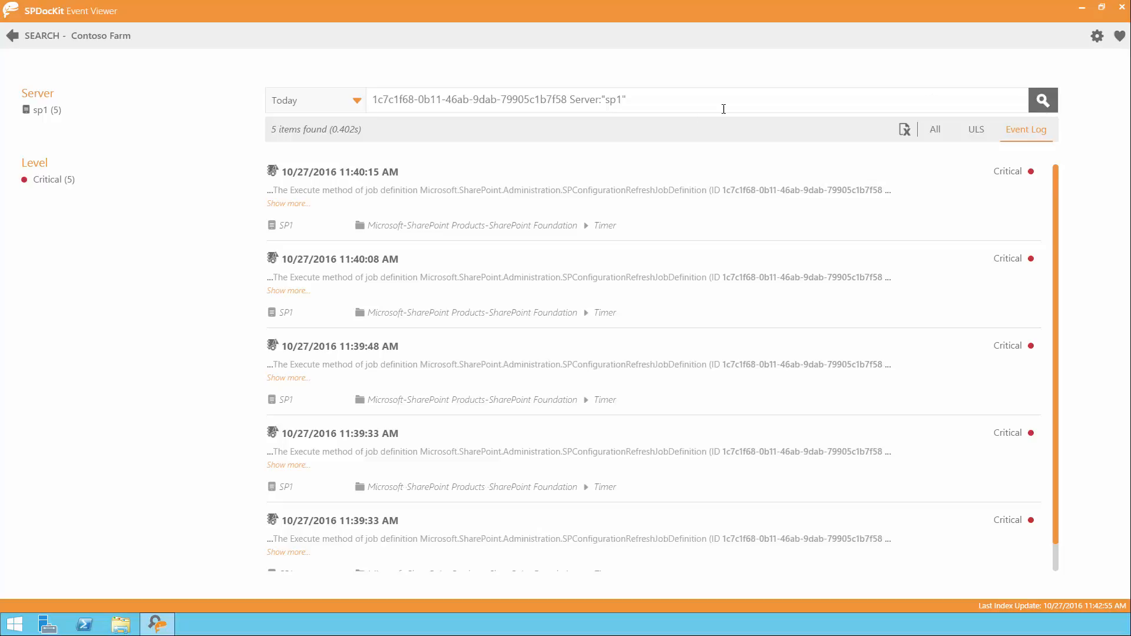
left_click(288, 204)
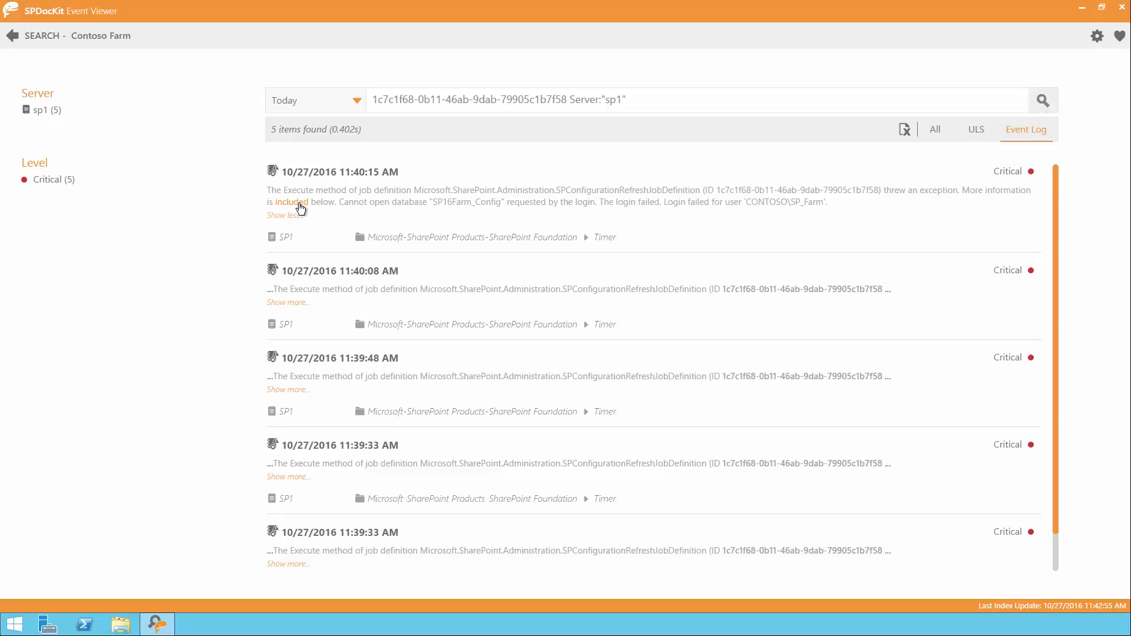
Replace the query with the database name SP16Farm_Config from the expanded message, search for it, and show only the ULS results.
left_click(467, 202)
left_click_drag(626, 99, 336, 96)
key("Delete")
key("Delete")
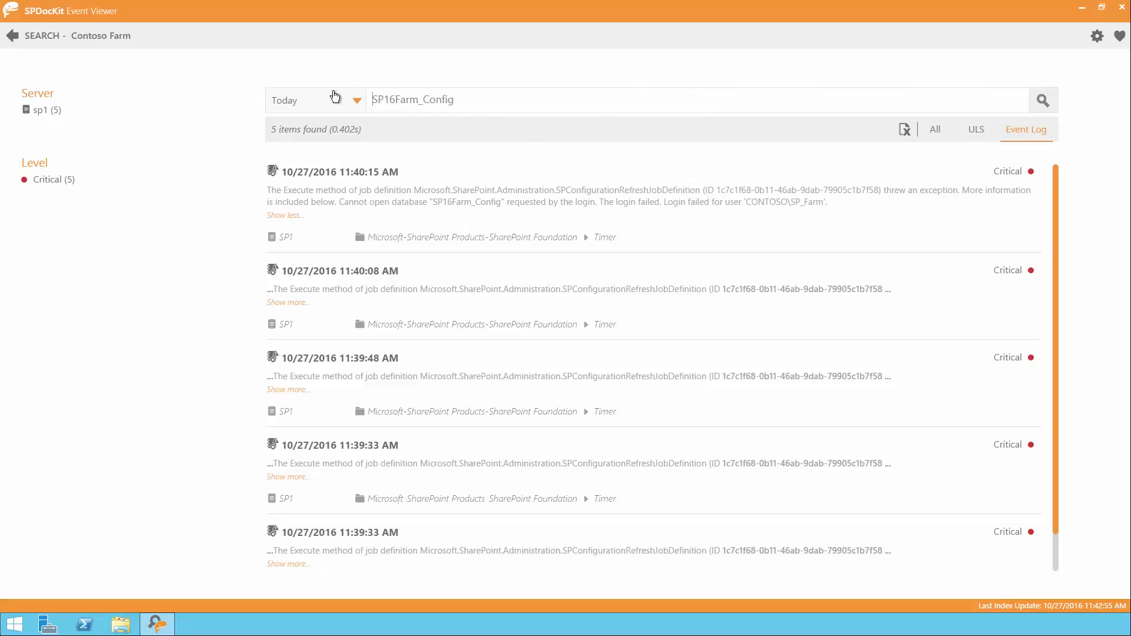
key("Return")
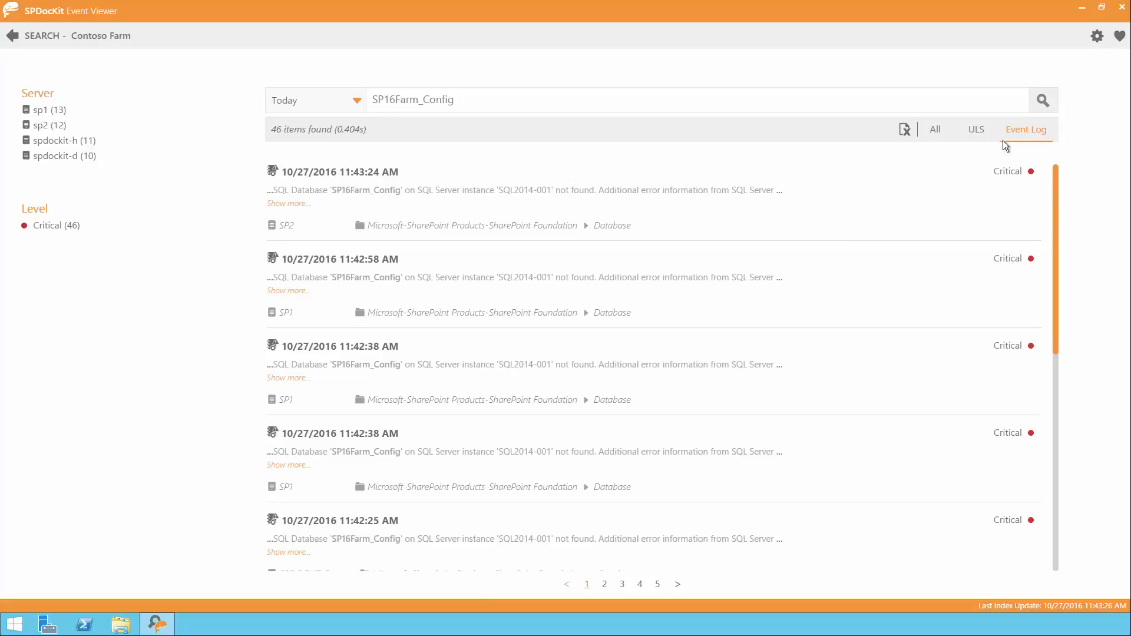
left_click(978, 136)
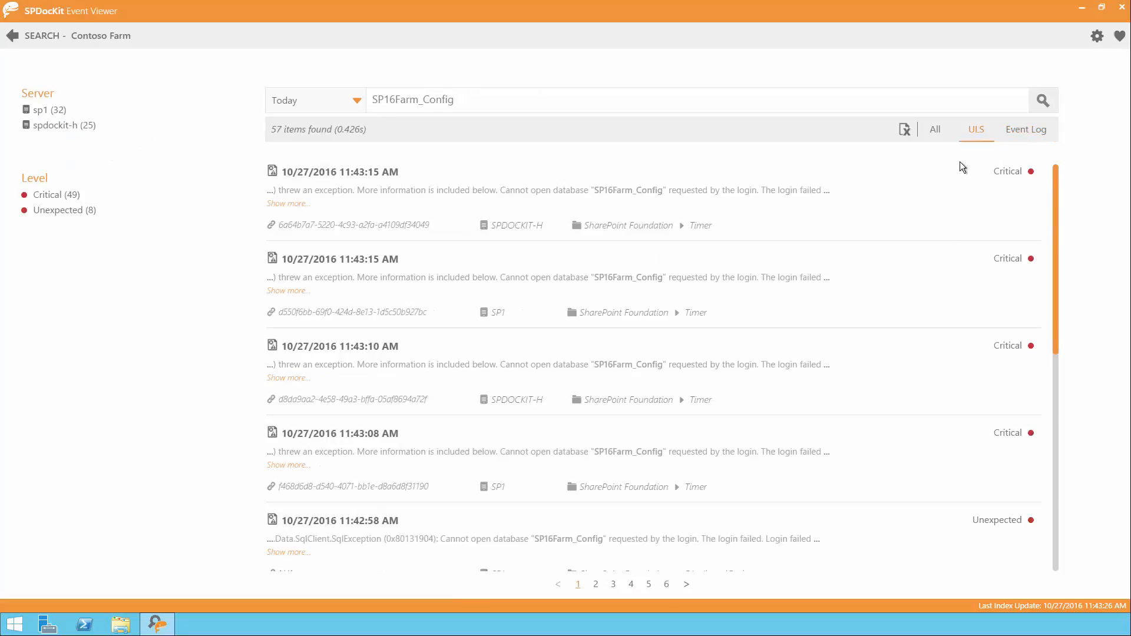
Show all result types, add SQL2014-001 from the newest event's full message to the query, search, and expand the first match.
left_click(935, 130)
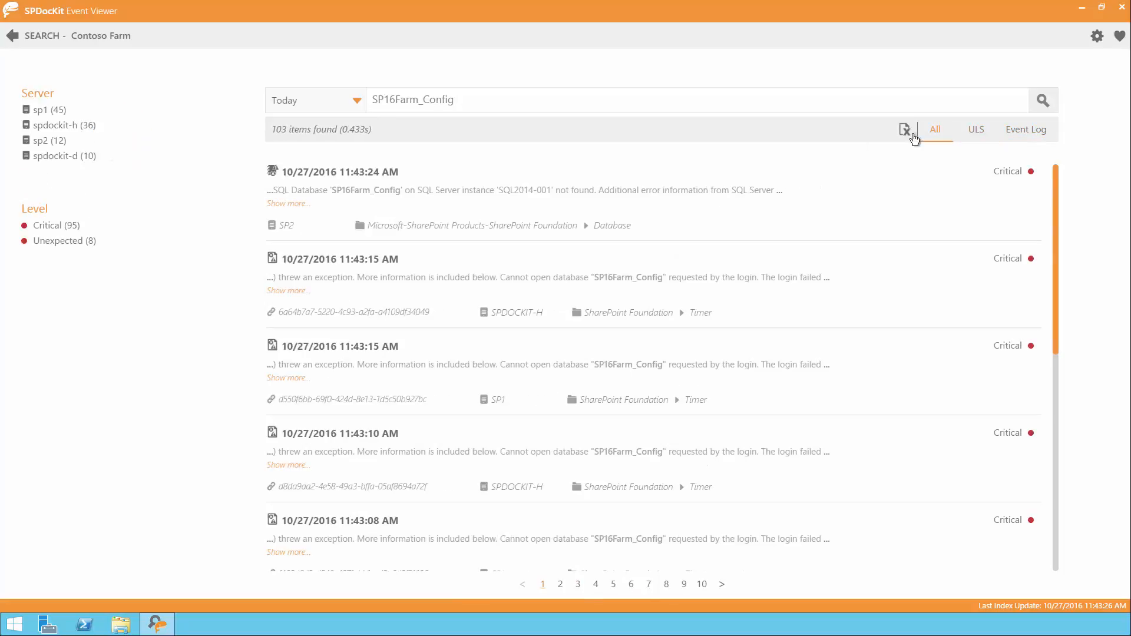
left_click(287, 204)
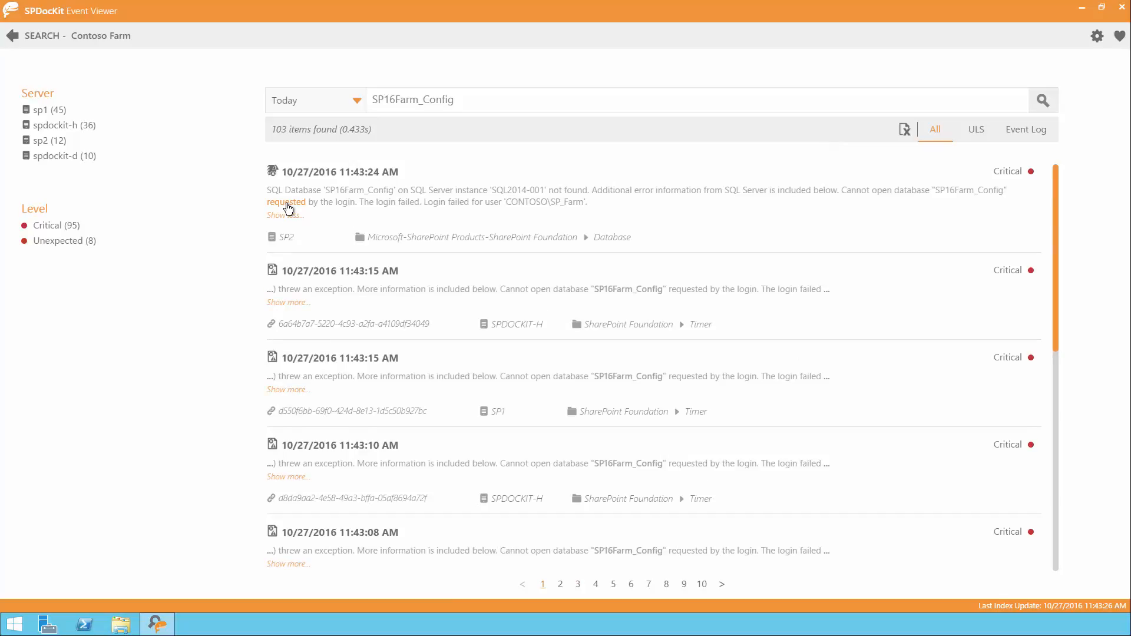
left_click(511, 191)
left_click(1038, 102)
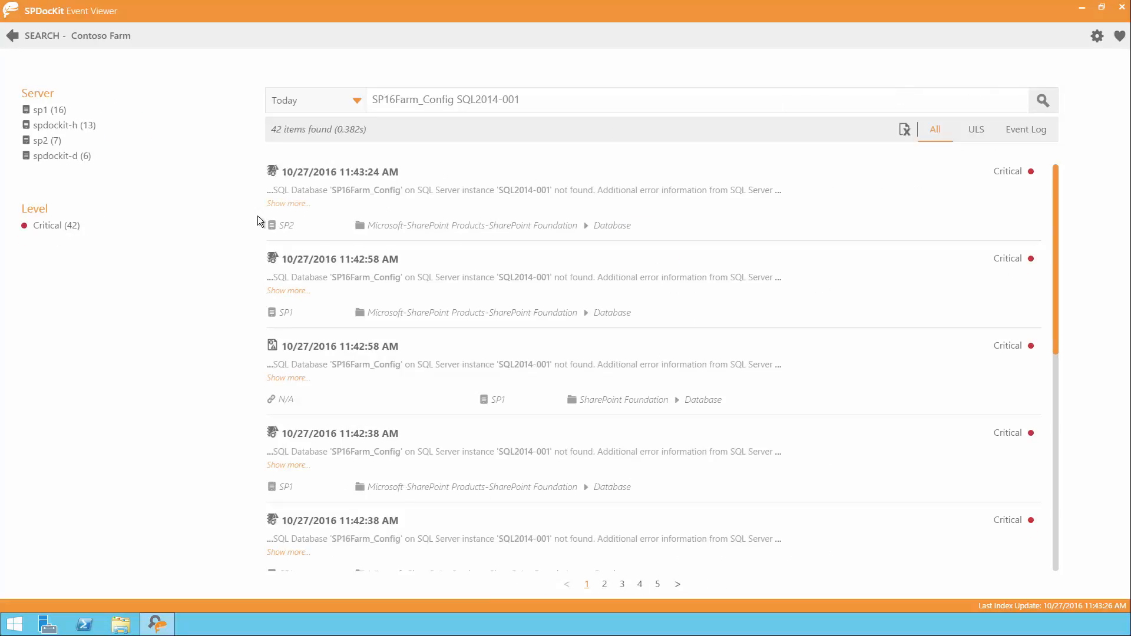
left_click(275, 204)
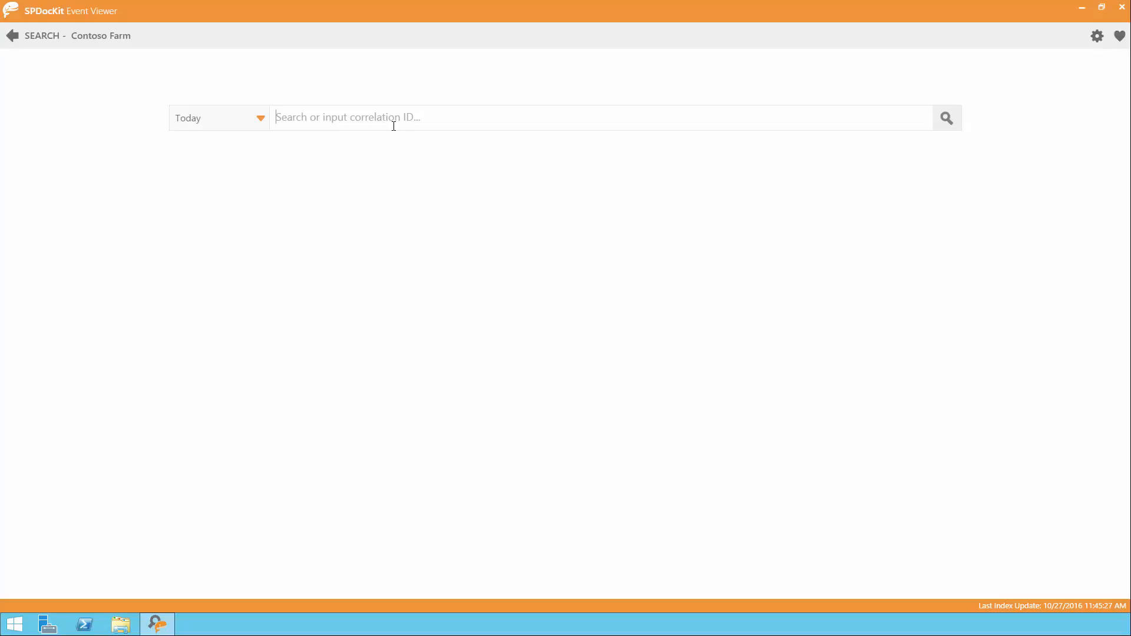
Search today's events for SP16Farm_Config, then narrow the search to server sp1 and level Unexpected.
type("SP16Farm_Config")
key("Return")
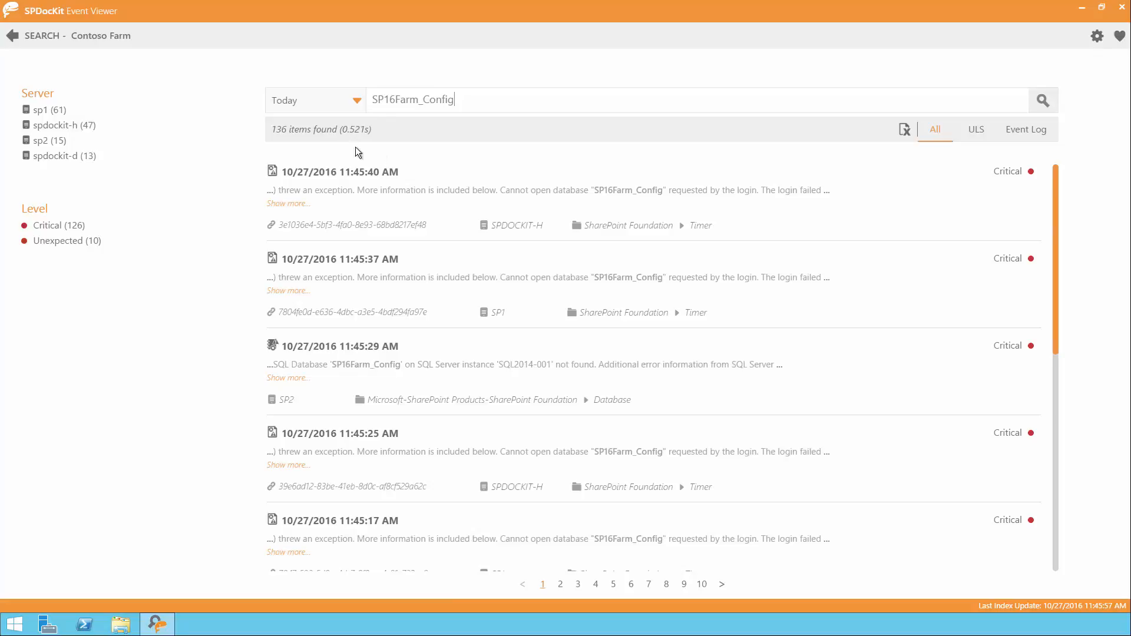
left_click(55, 112)
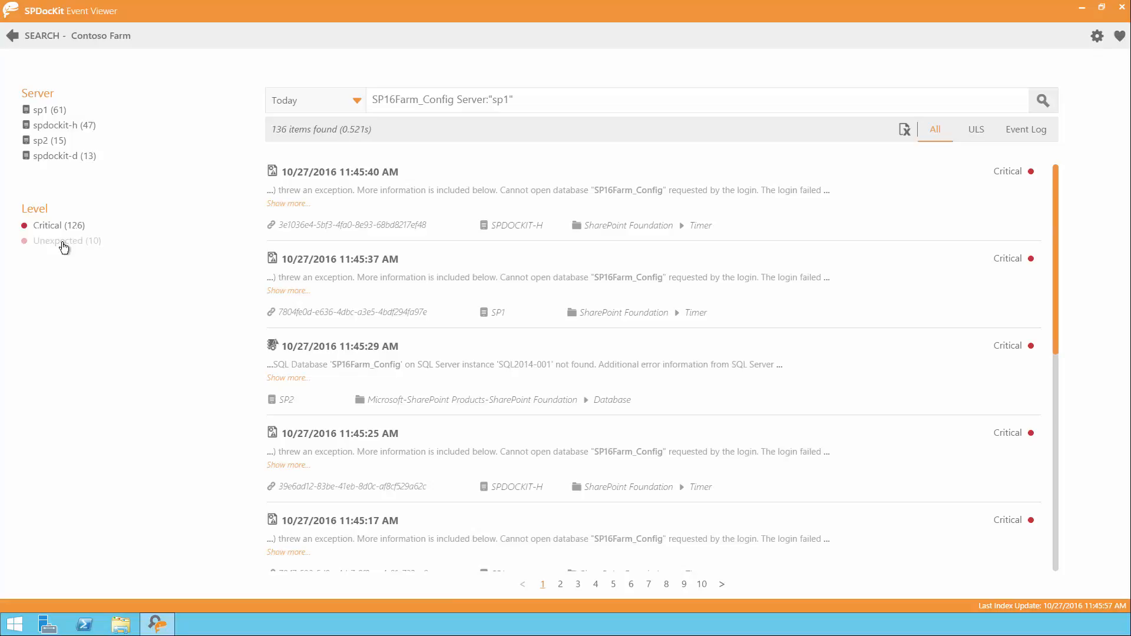
left_click(64, 246)
left_click(1043, 99)
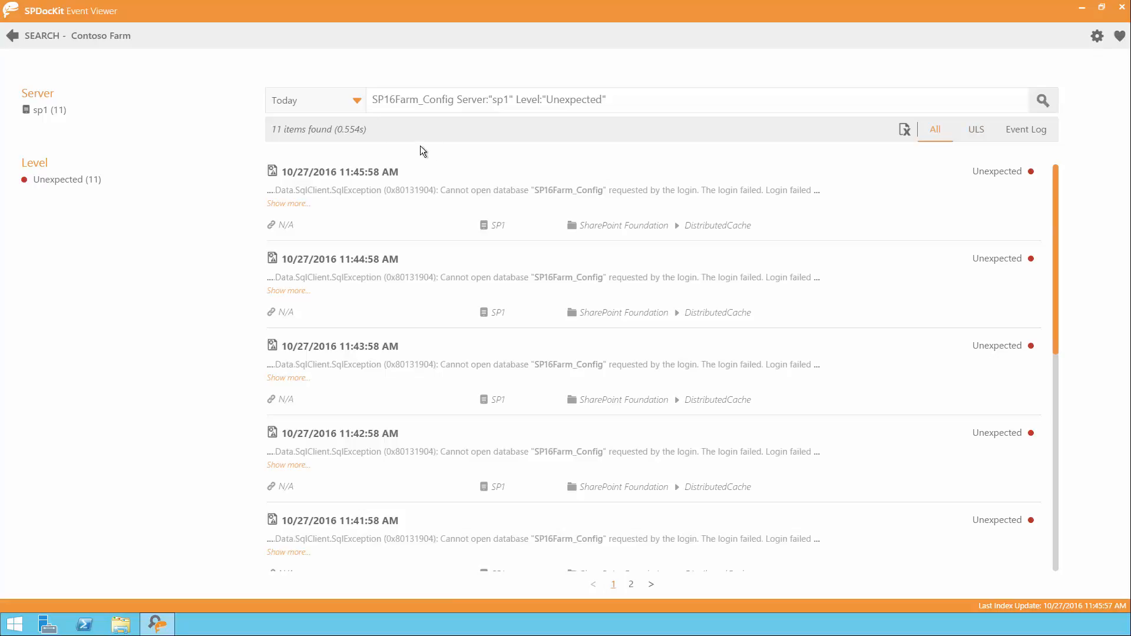
Limit the search to the last hour and add the word Exception from the newest event's full message to the query.
left_click(355, 101)
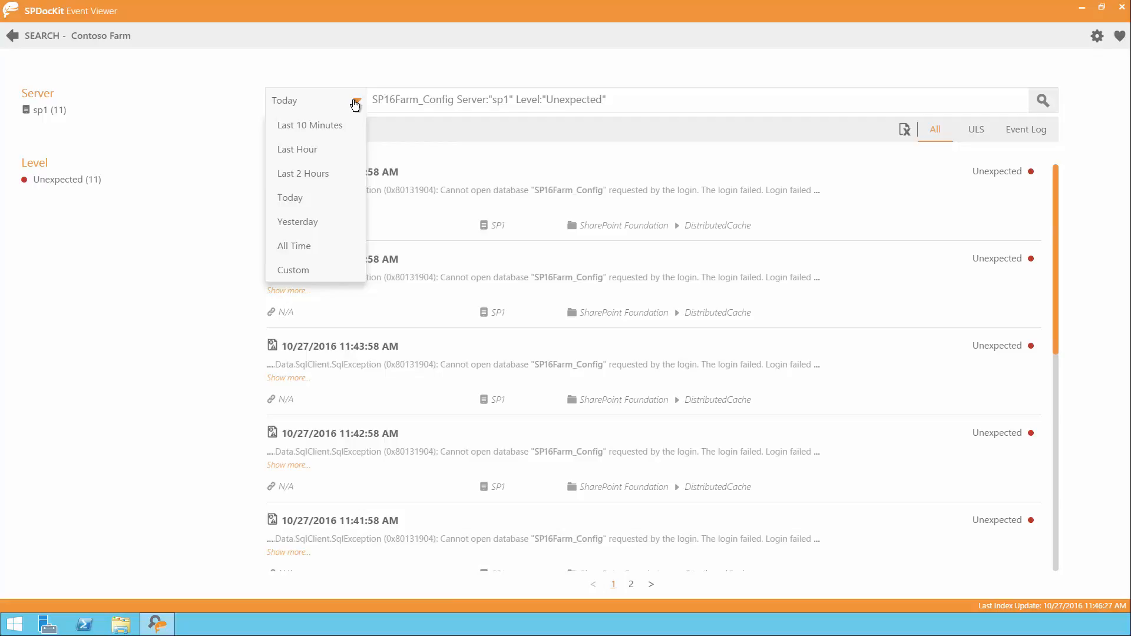
left_click(332, 152)
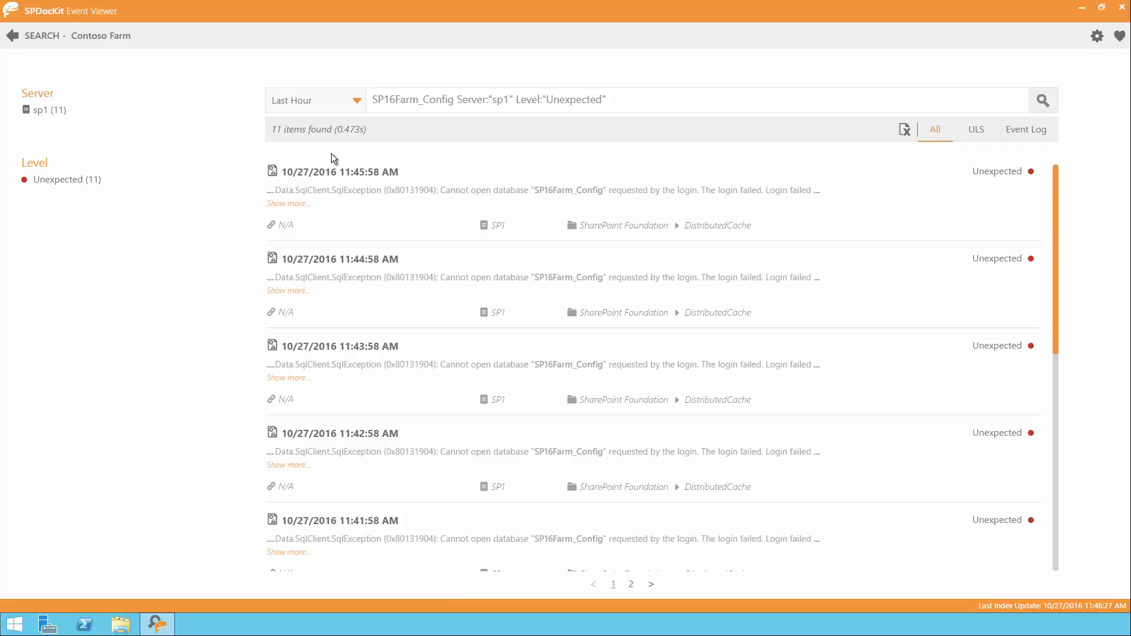
left_click(294, 203)
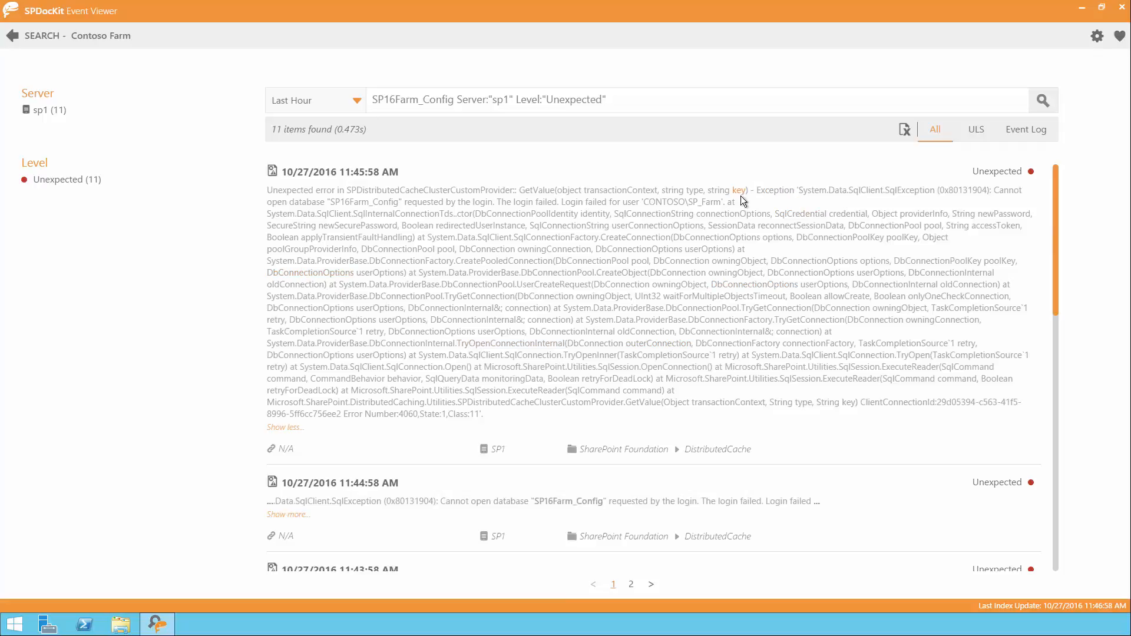
left_click(775, 190)
left_click(1044, 103)
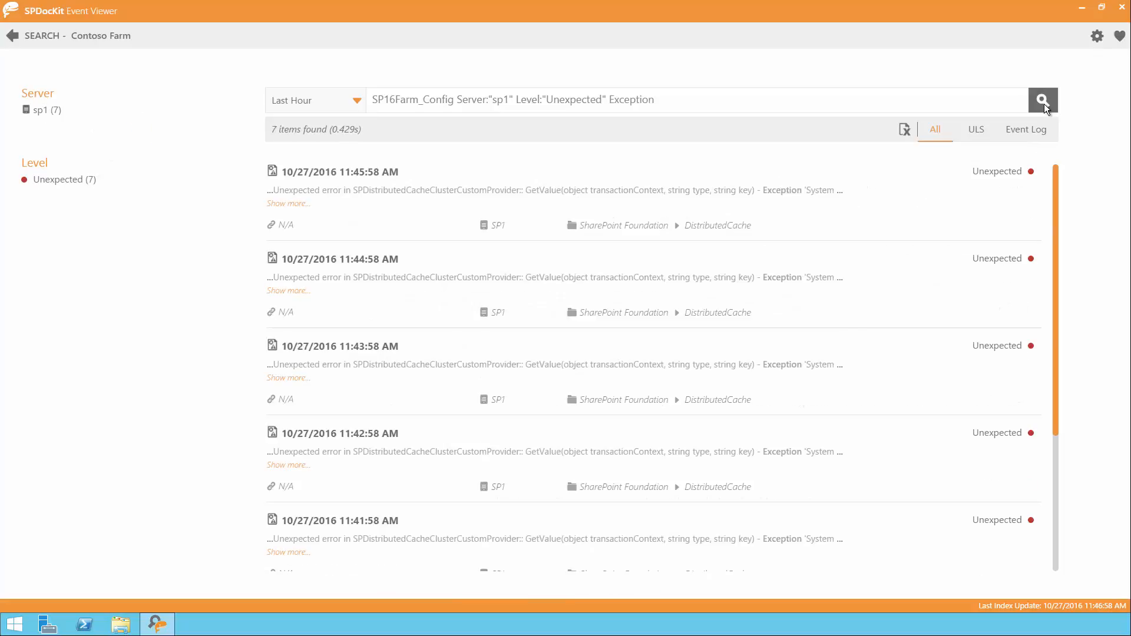
Review the list of matching Exception events and expand the full message of the most recent one.
scroll(443, 383, "down", 3)
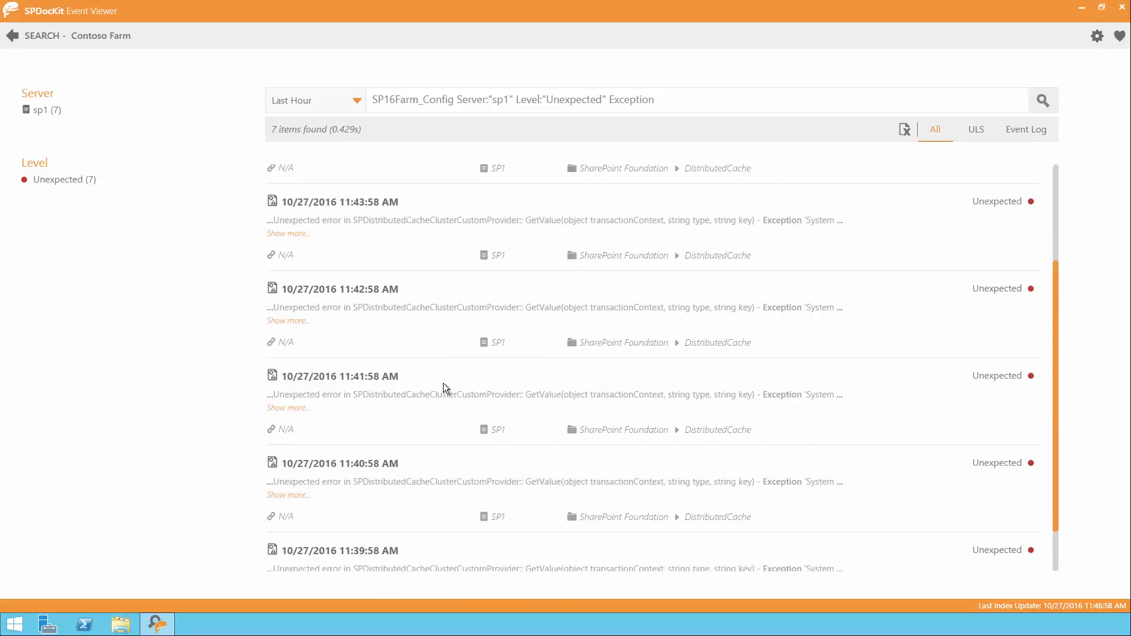
scroll(443, 383, "up", 3)
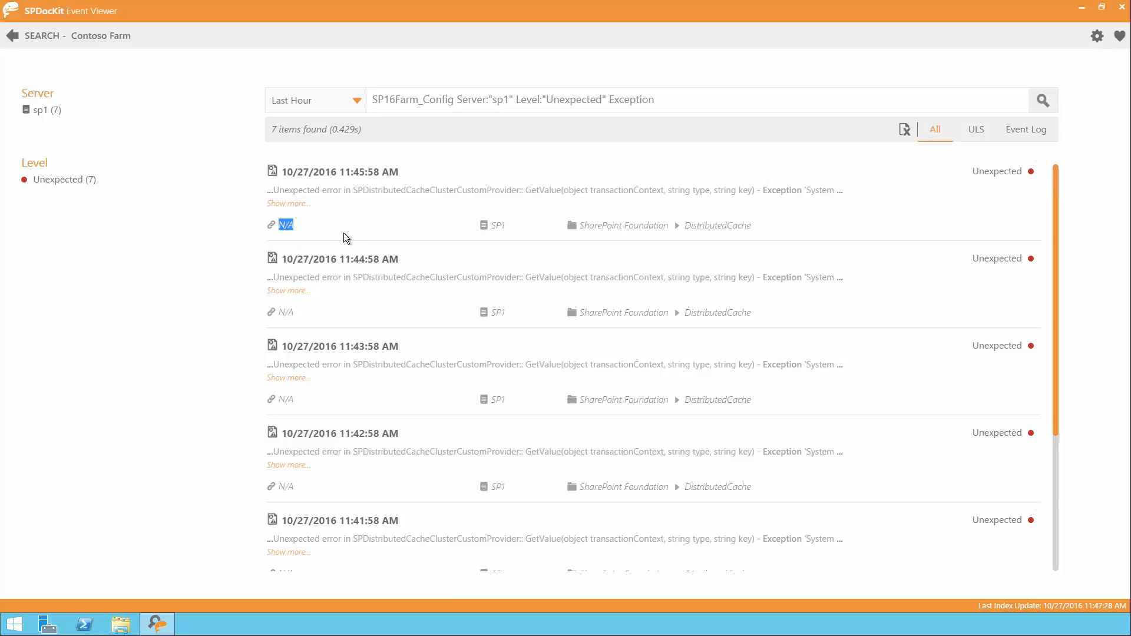
left_click(295, 203)
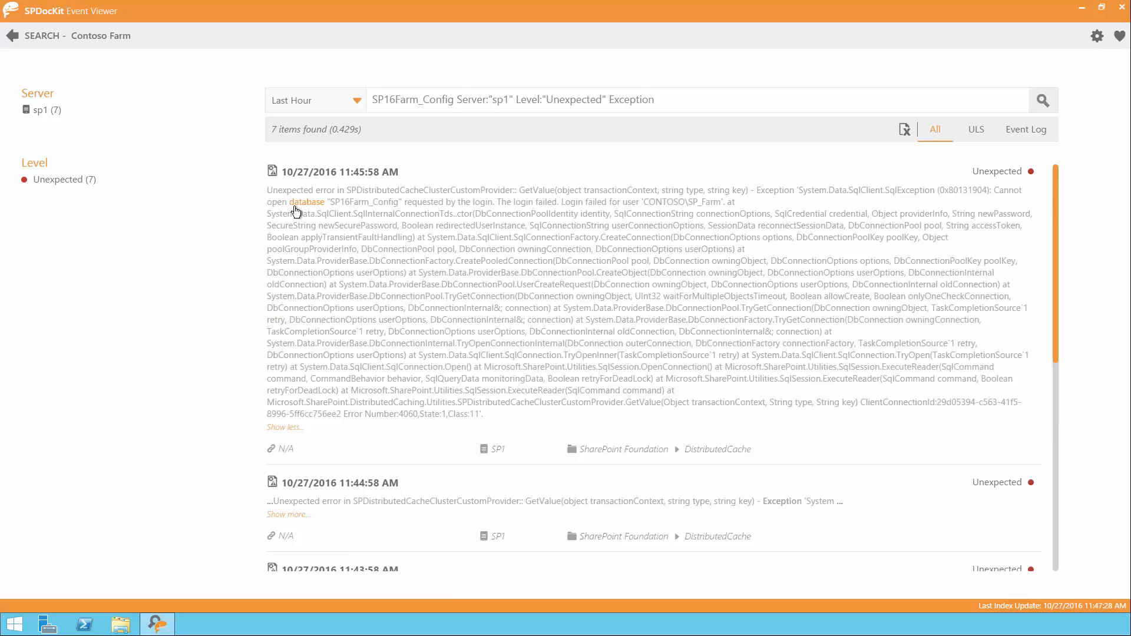